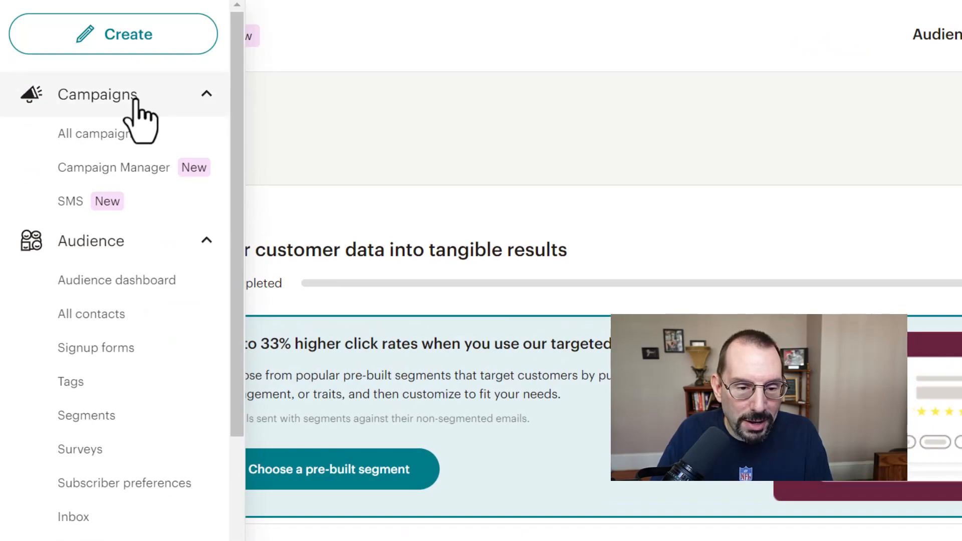
Step: Open the saved email templates and begin creating a new template
scroll(166, 273, "down", 7)
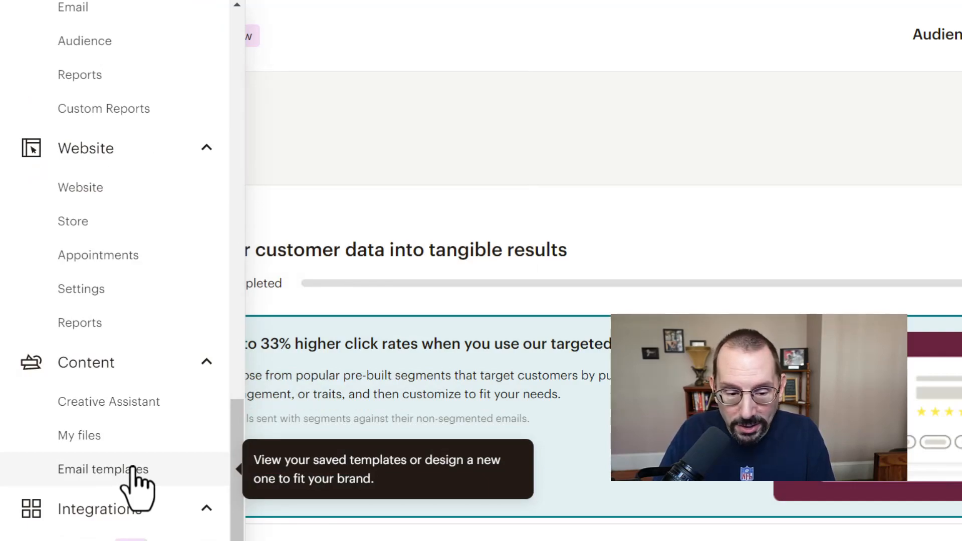
left_click(133, 471)
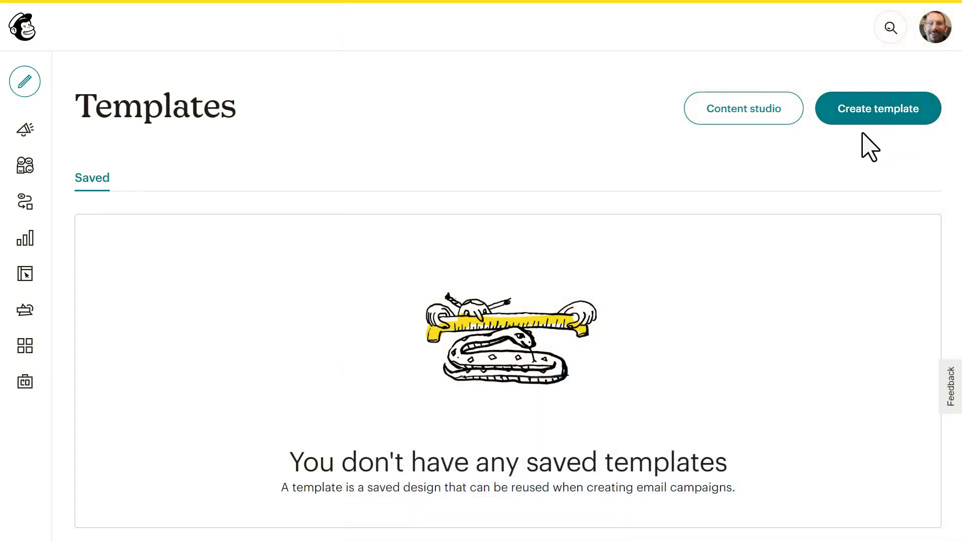
left_click(872, 115)
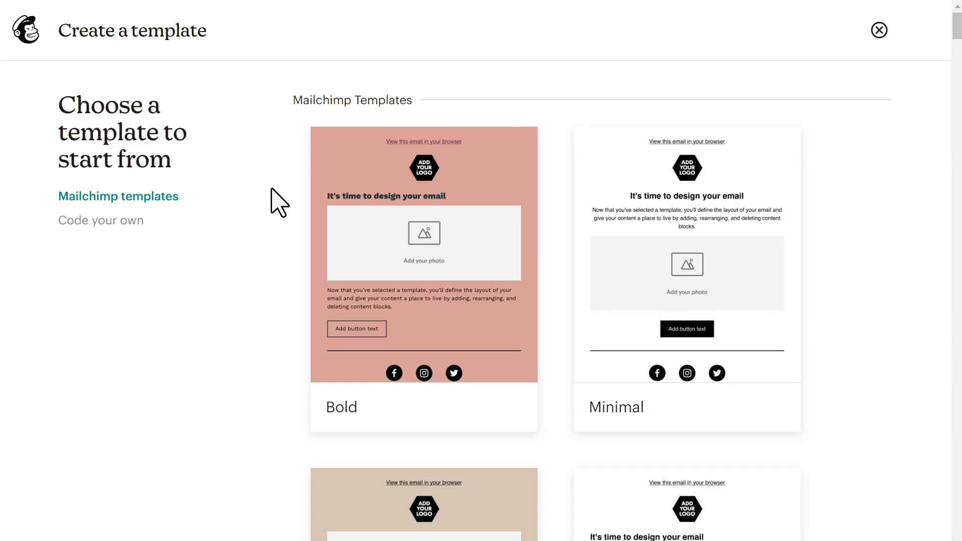
Step: Create a template from the Newsletter welcome design and name it "New Template"
scroll(279, 203, "down", 9)
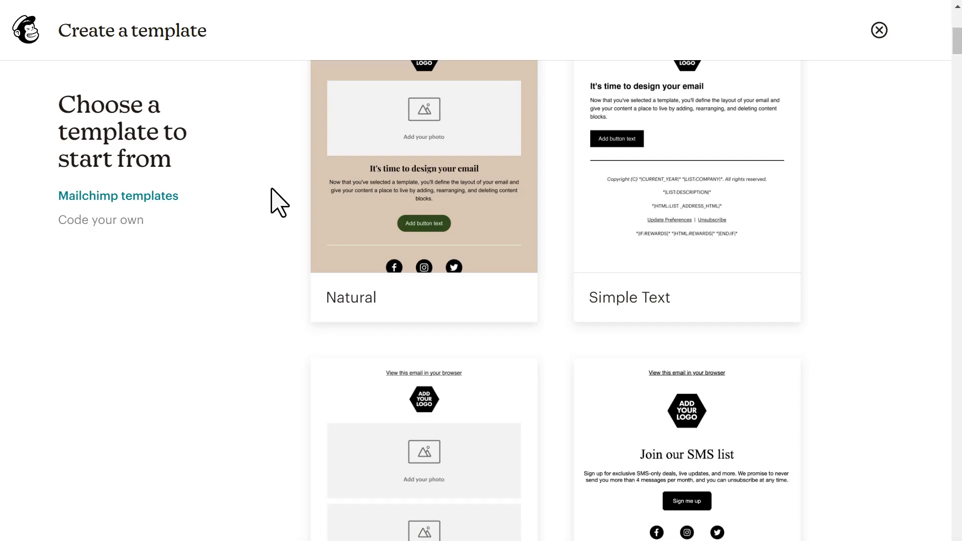
scroll(279, 203, "down", 10)
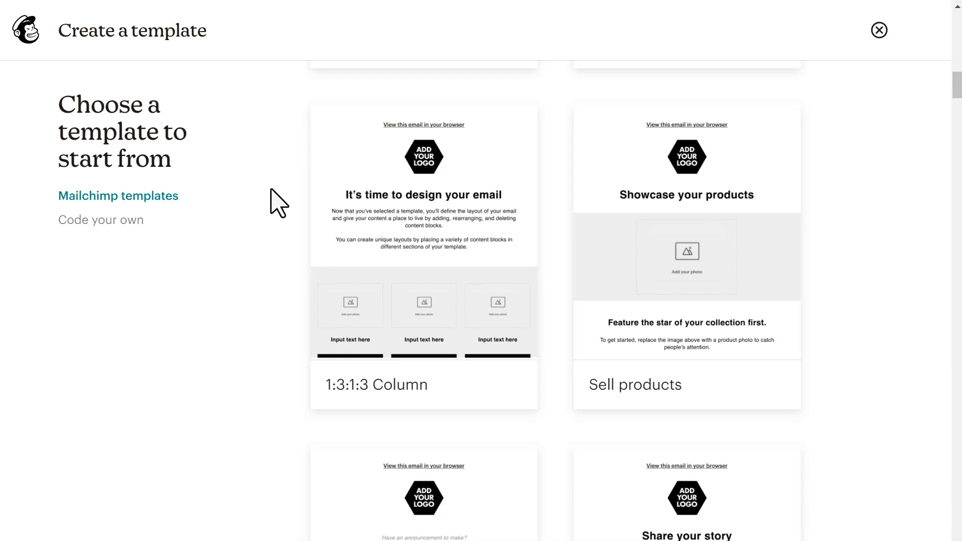
scroll(279, 203, "down", 19)
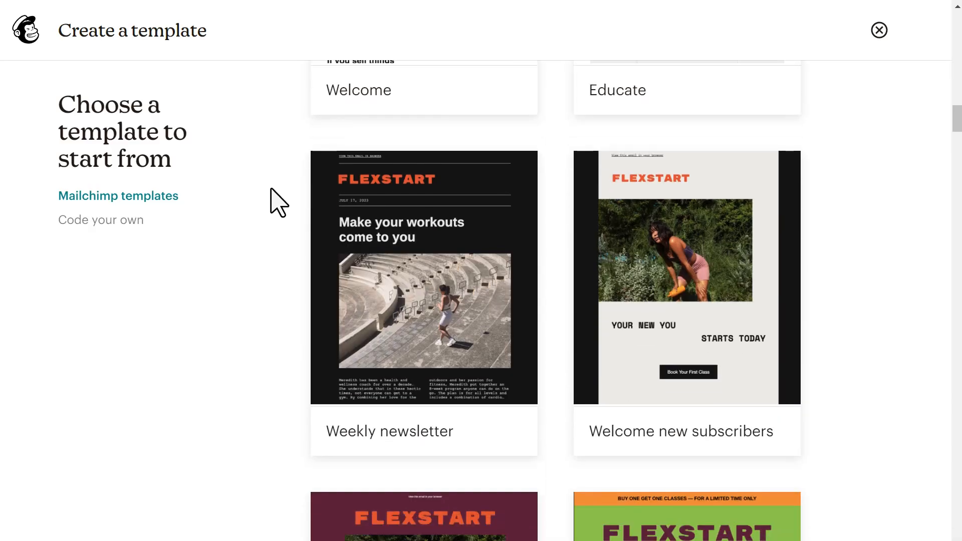
scroll(279, 203, "down", 8)
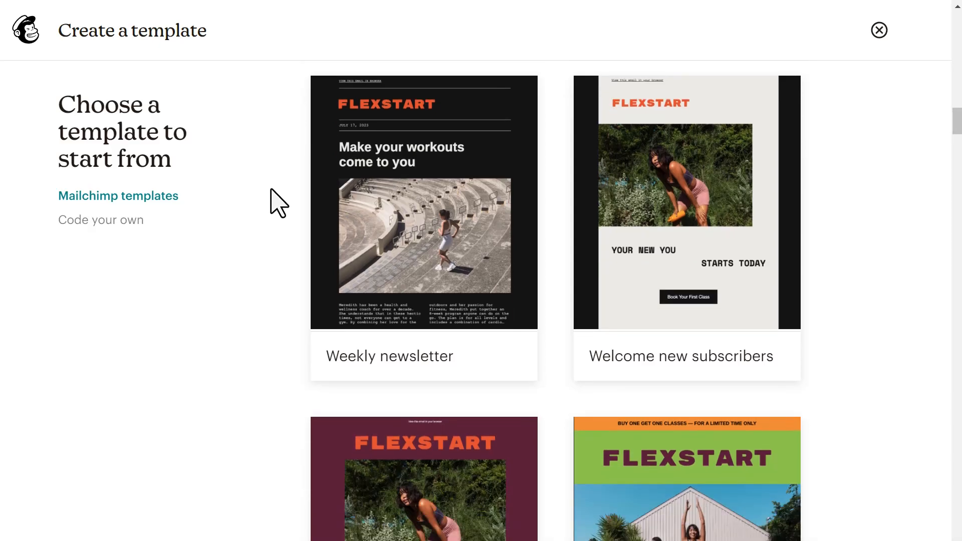
scroll(279, 203, "down", 6)
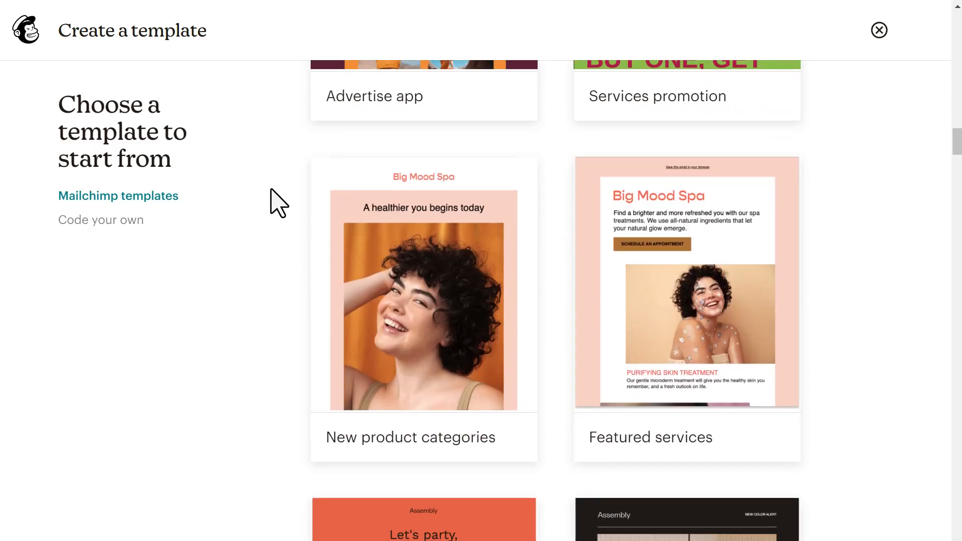
scroll(575, 329, "down", 15)
mouse_move(474, 223)
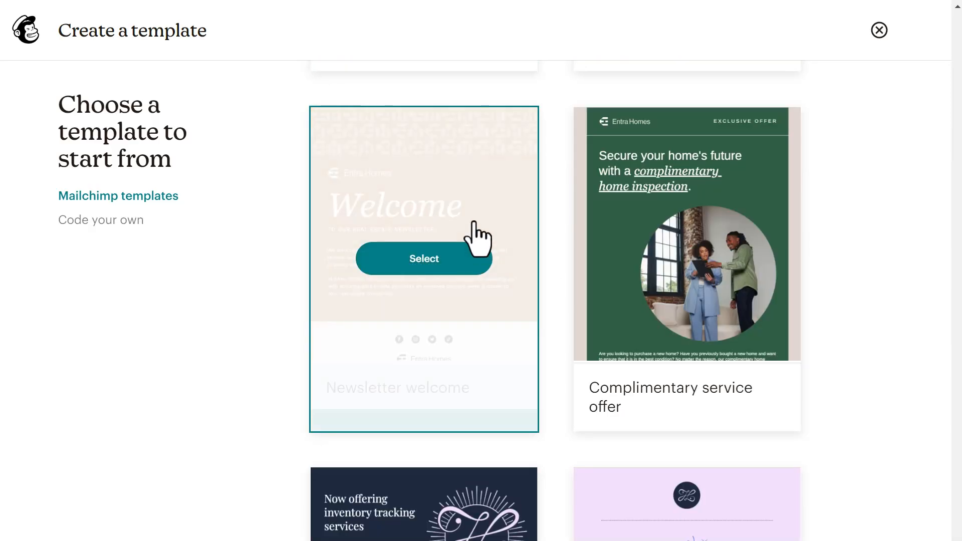
left_click(431, 259)
left_click(381, 396)
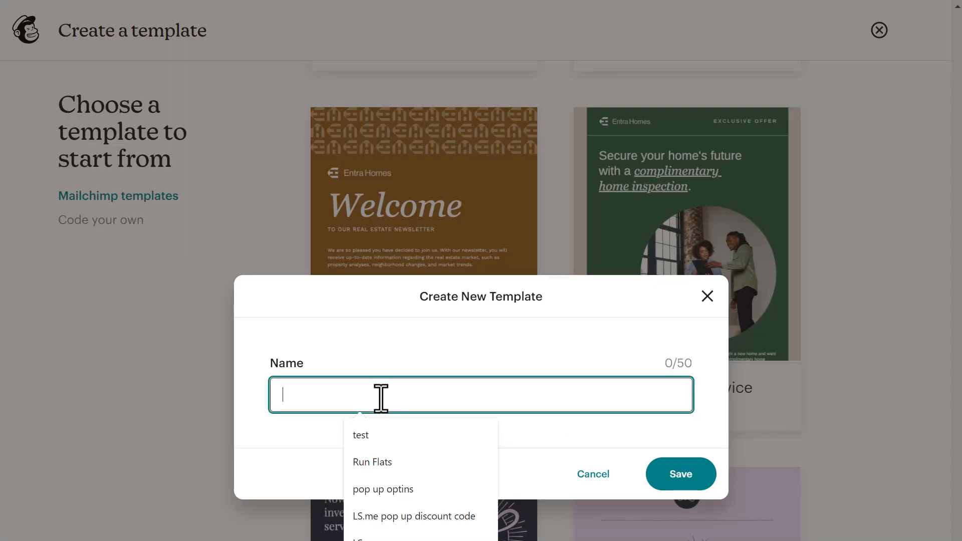
type("New Template")
left_click(678, 489)
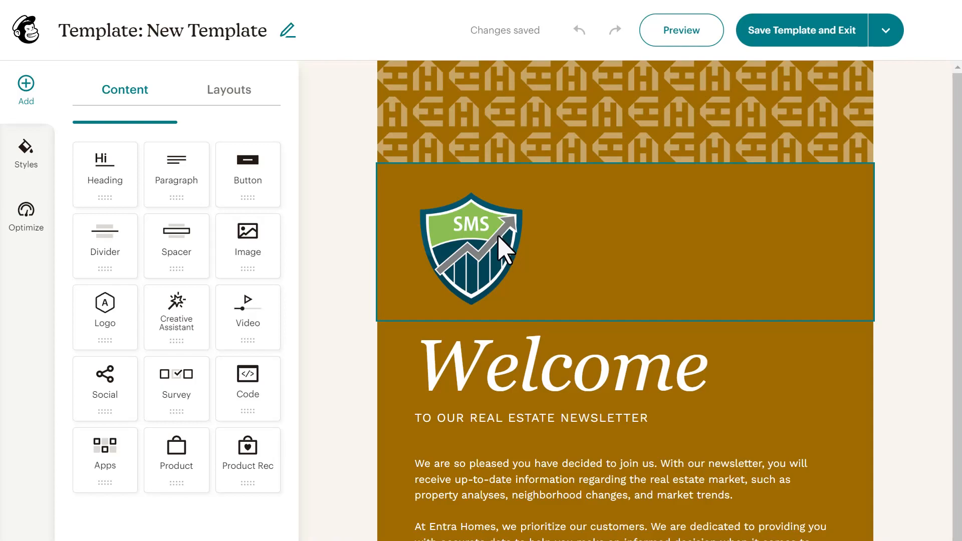
Step: Fill the patterned header image block with the "Success with Marketing" banner from the stored files
left_click(932, 280)
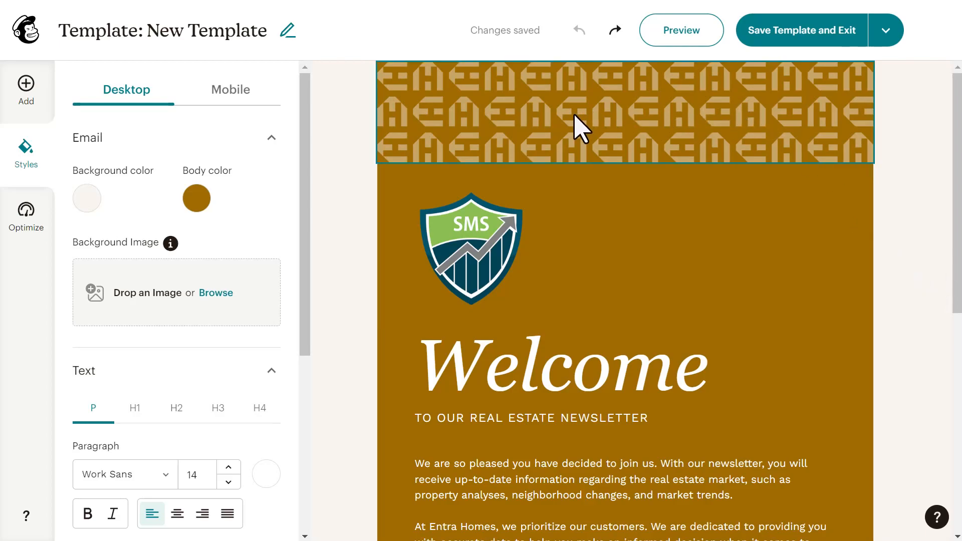
left_click(580, 128)
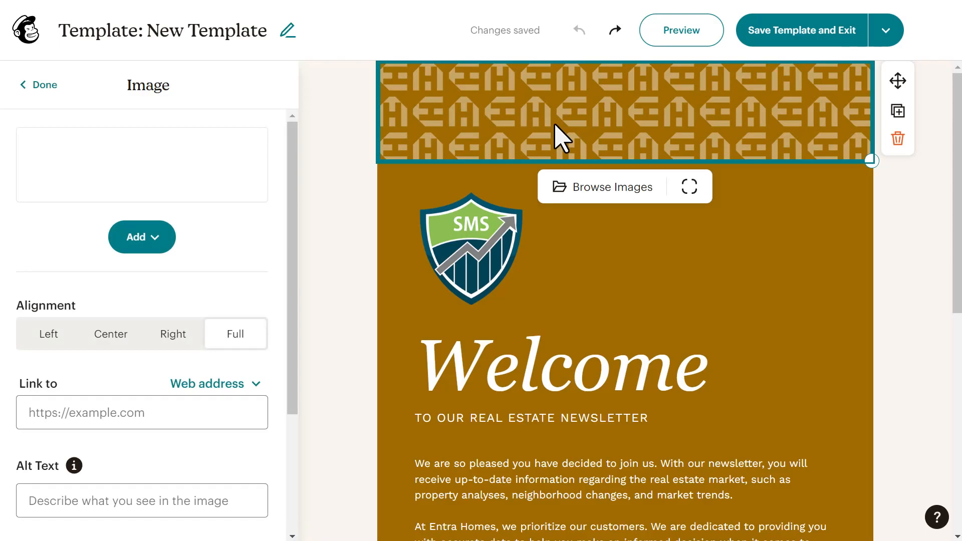
left_click(597, 189)
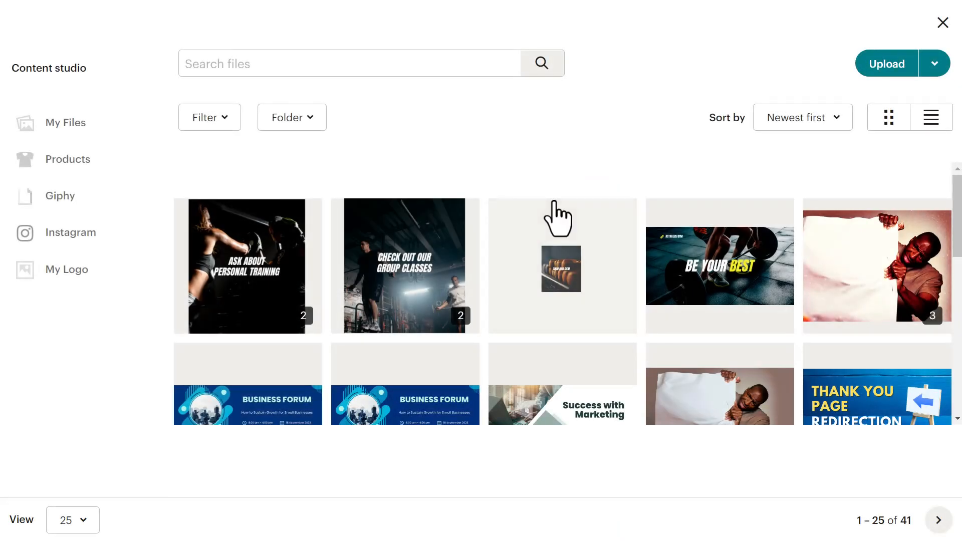
left_click(575, 404)
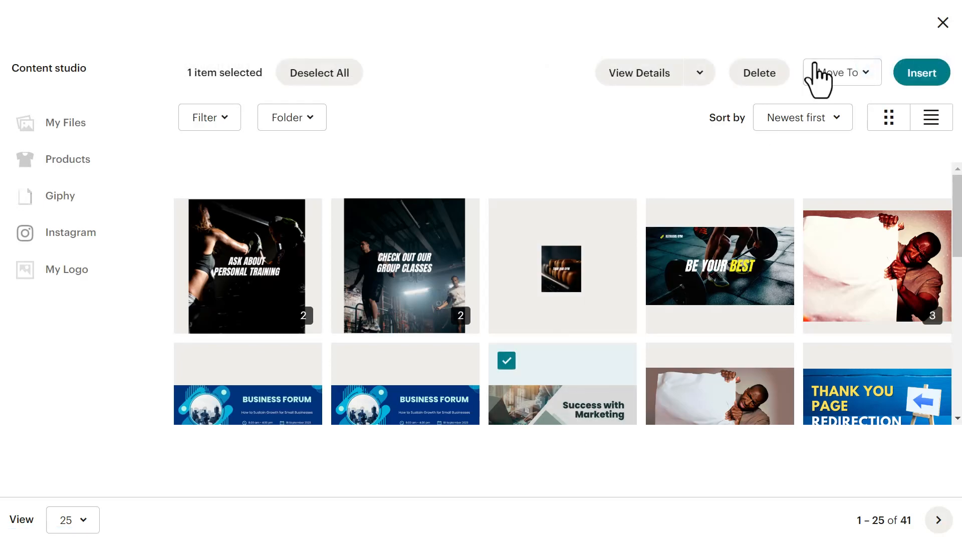
left_click(925, 75)
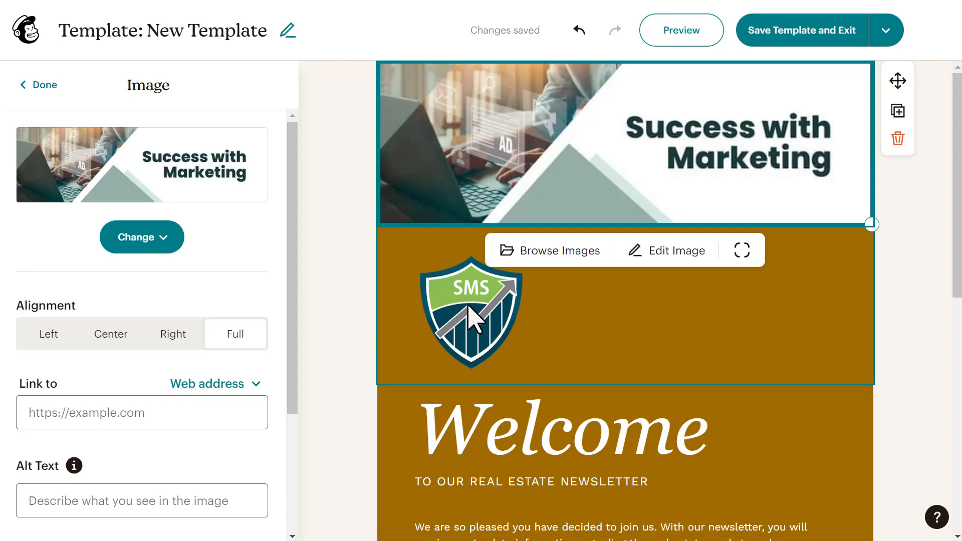
Step: Shrink the SMS logo below the banner slightly and link it to the owner's website address
left_click(463, 275)
left_click_drag(525, 366, 507, 337)
scroll(294, 300, "down", 2)
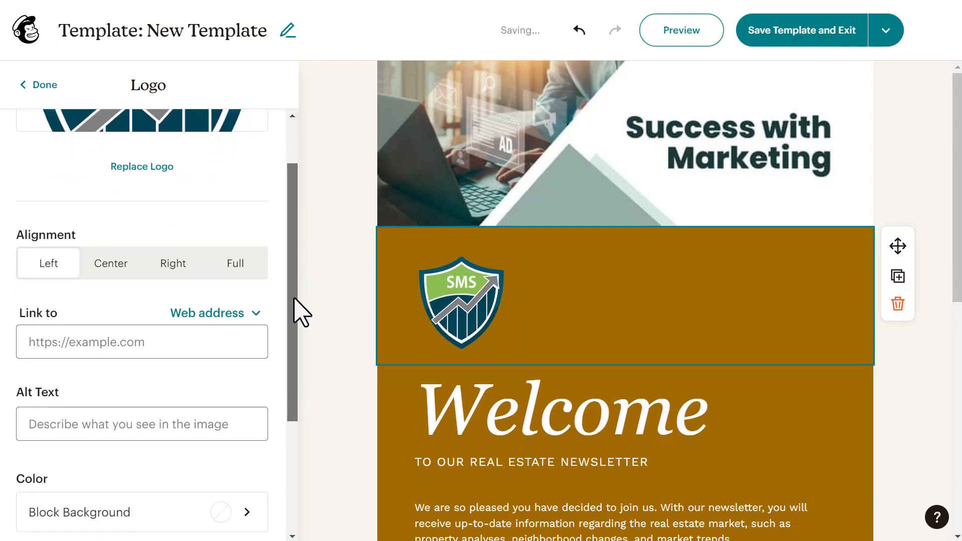
left_click(190, 328)
type("https://larrysnow.me")
Step: Set the logo's alt text to "Logo for Strategic Marketing Solutions" and finish editing the logo block
left_click(216, 440)
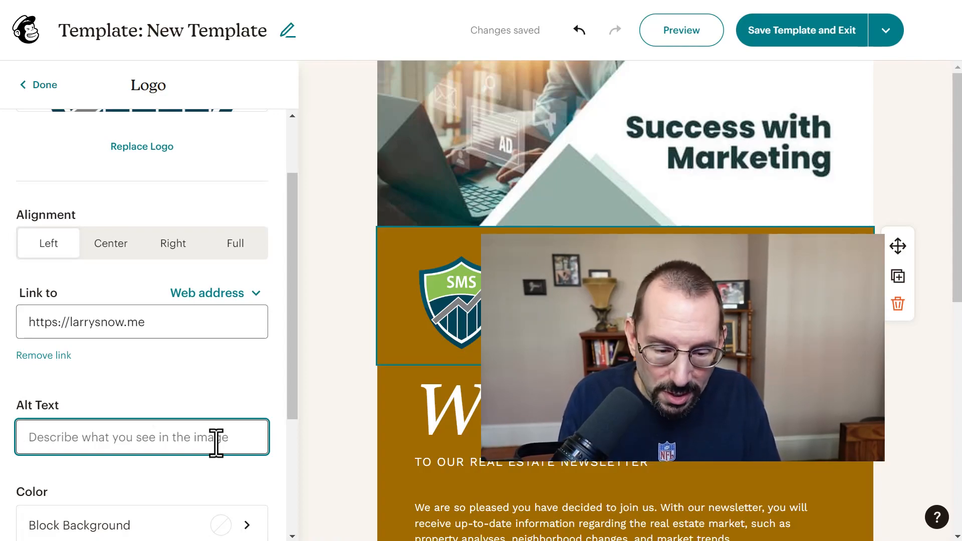
type("Logo")
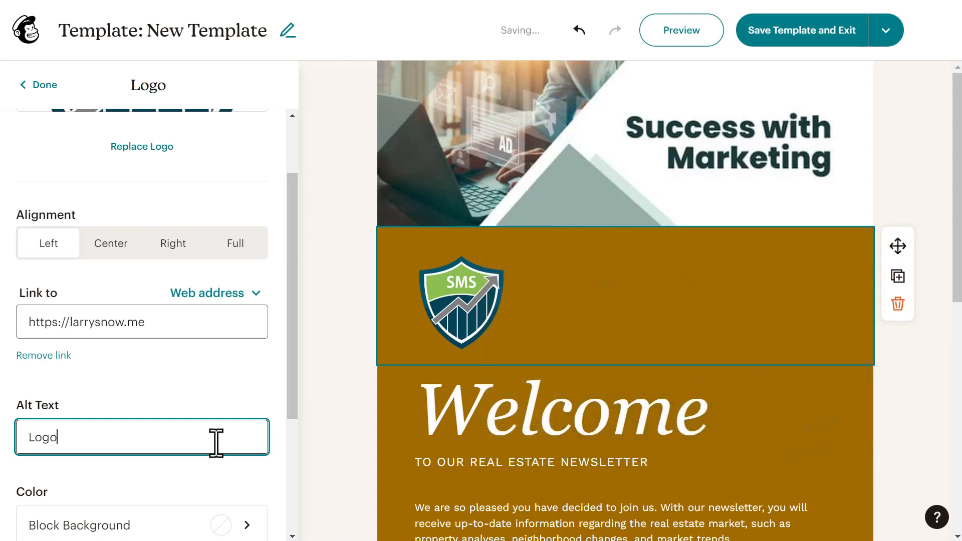
type(" for Strategic Marketing Solutions")
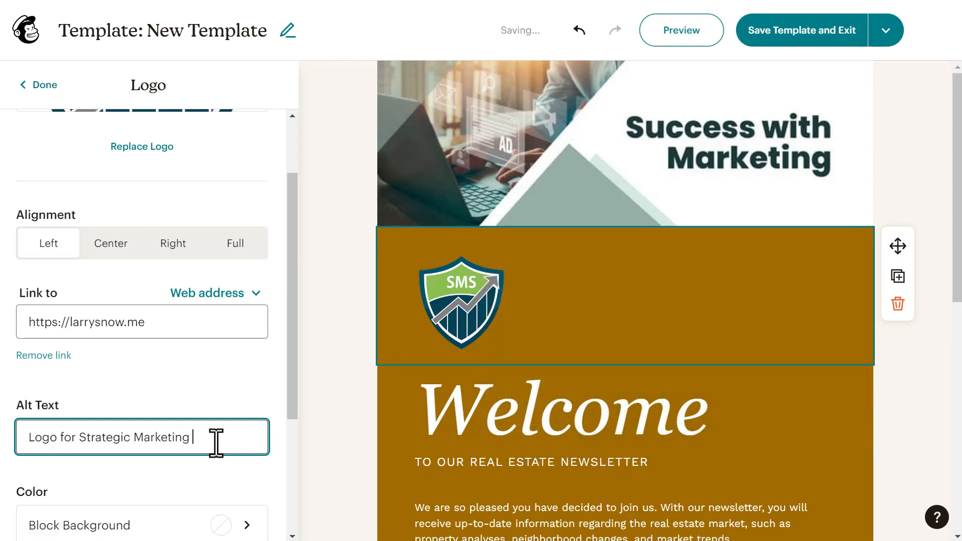
scroll(286, 446, "down", 4)
scroll(285, 446, "up", 5)
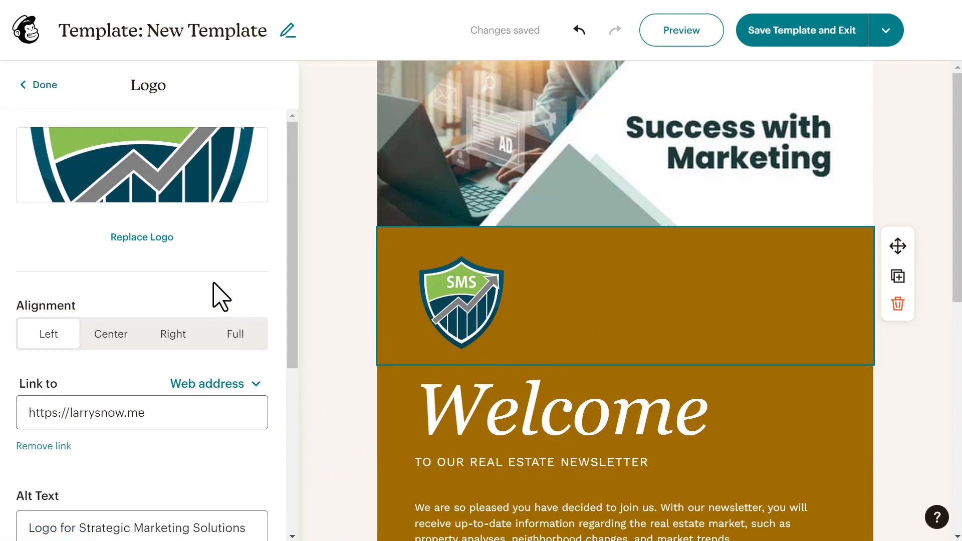
left_click(45, 93)
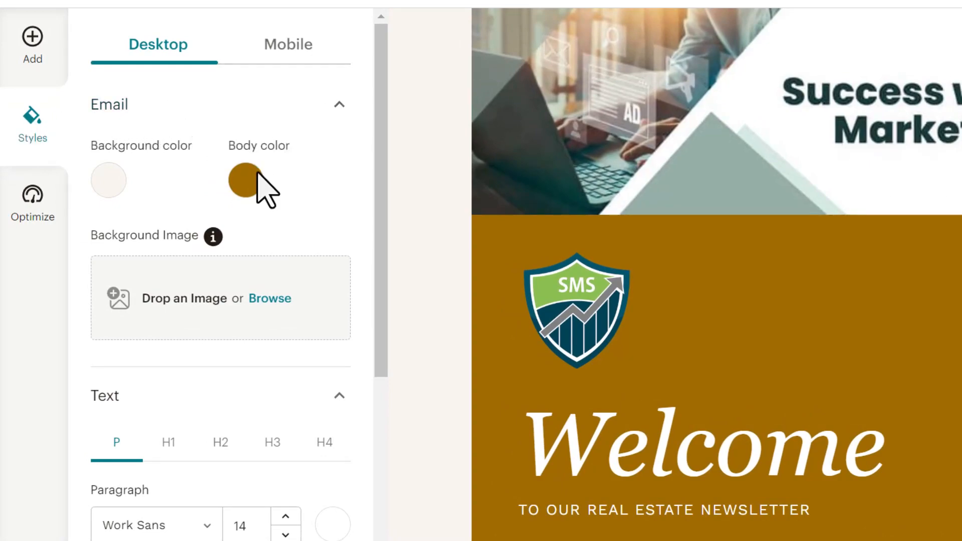
Step: Change the email's body color to the dark gray swatch, hex 403F3F
left_click(255, 197)
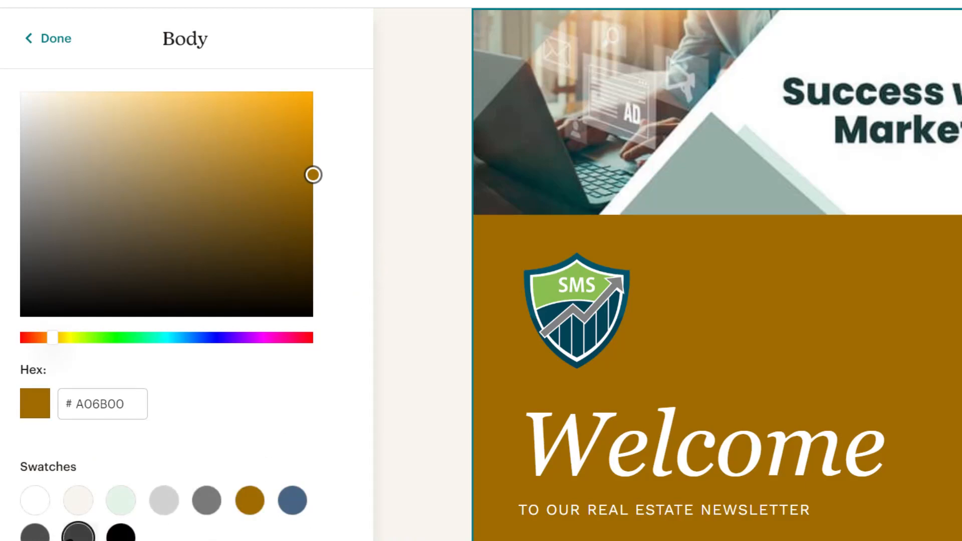
left_click(78, 532)
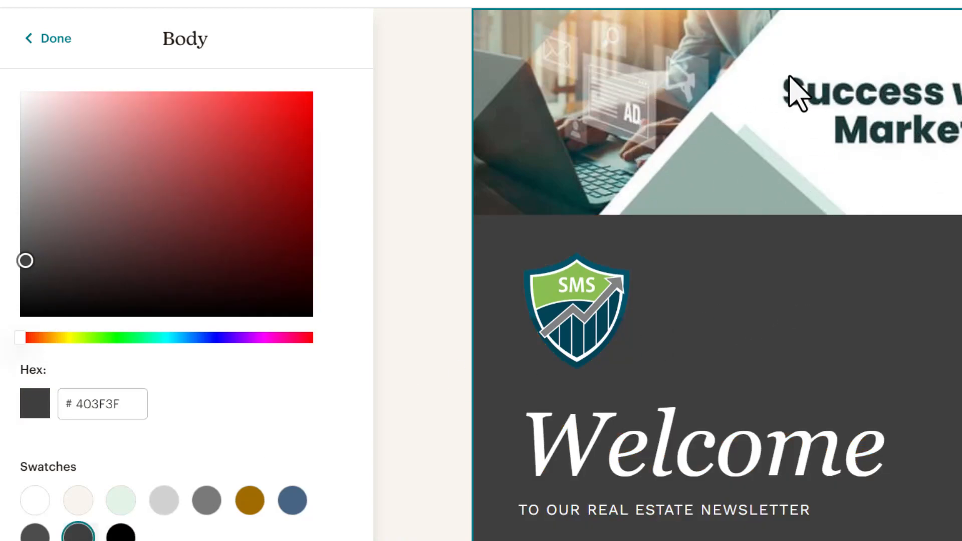
left_click(50, 40)
Step: Increase the desktop paragraph font size to 16 and show the mobile style settings
left_click_drag(382, 186, 378, 363)
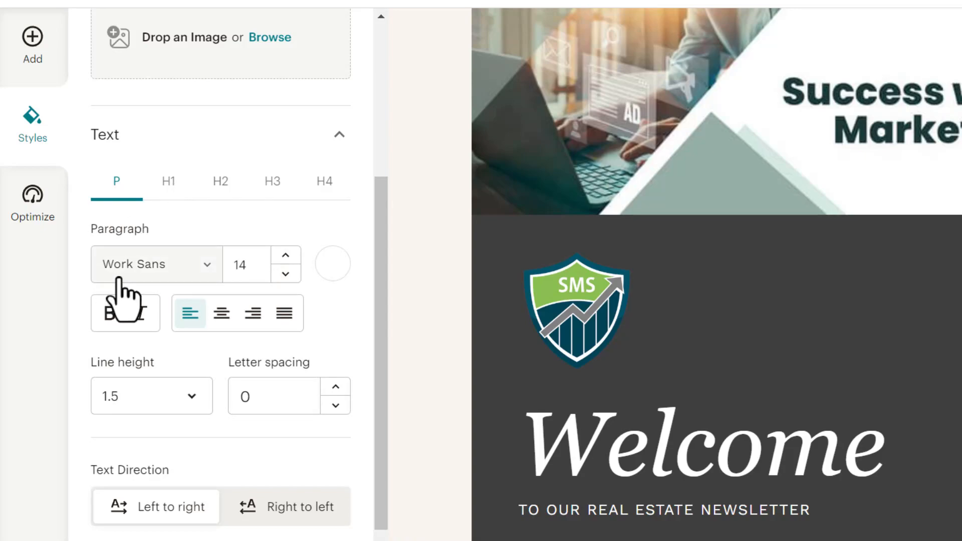
left_click(286, 255)
left_click(286, 255)
scroll(574, 357, "down", 5)
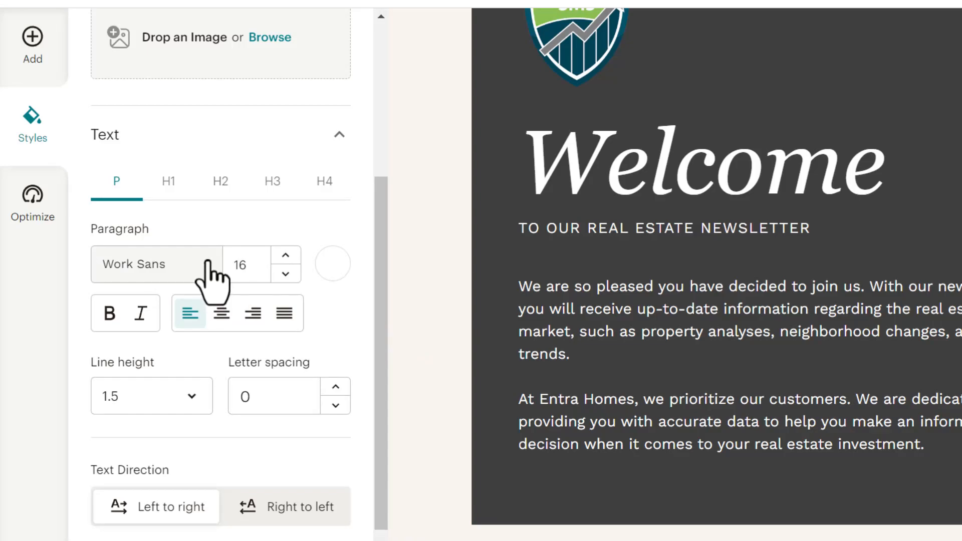
scroll(300, 100, "up", 5)
left_click(309, 59)
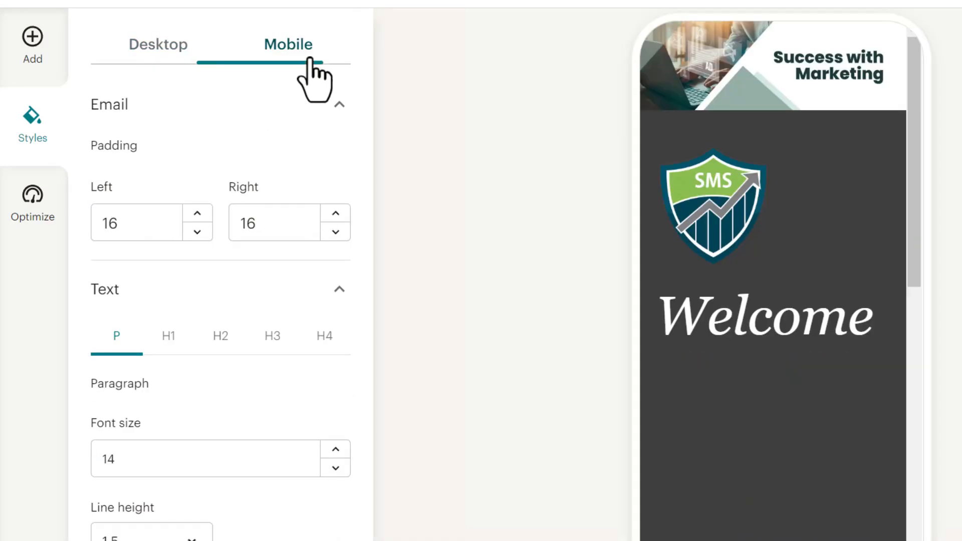
Step: Change the subtitle under the Welcome heading to "TO OUR COMMUNITY"
scroll(767, 416, "down", 3)
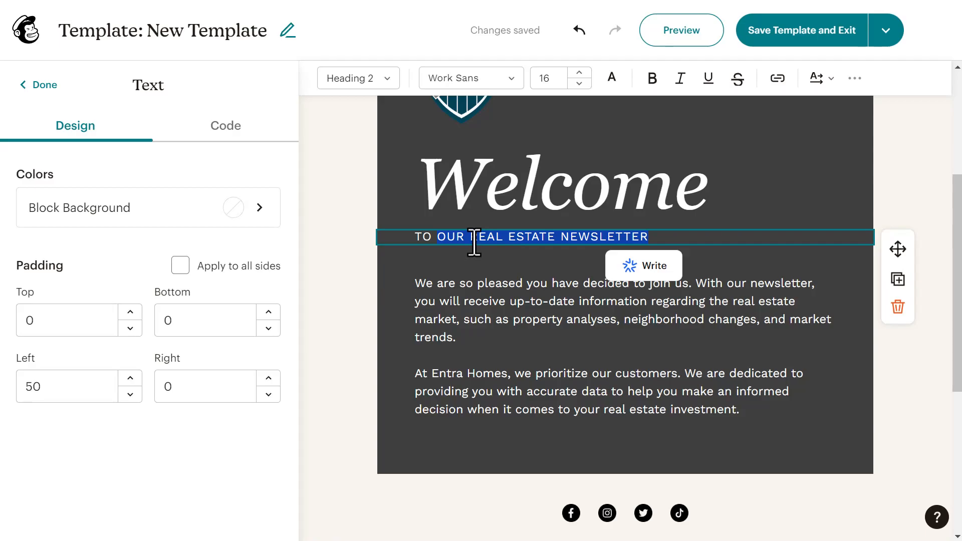
type("OUR CO")
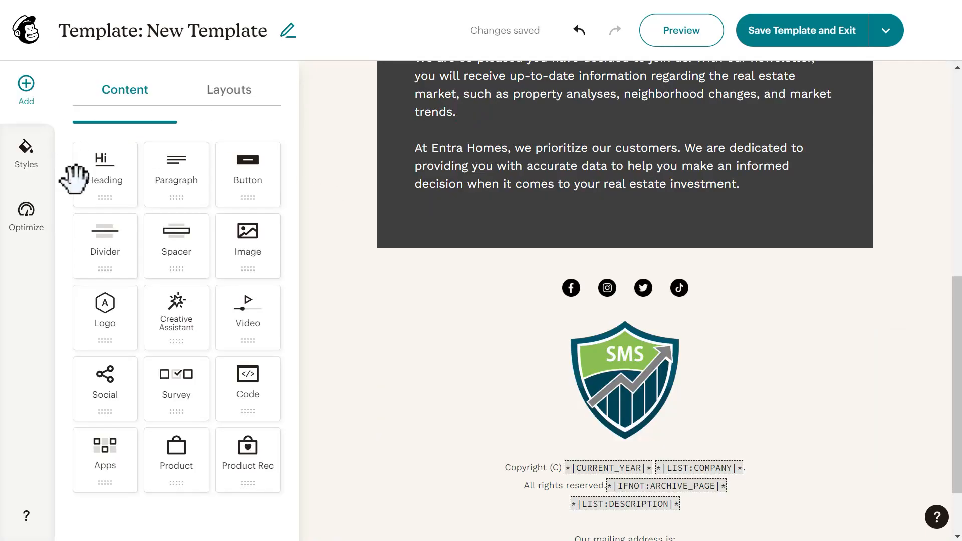
Step: Add an image block with the Welcome bookshelf photo below the banner and move it beneath the SMS logo
scroll(500, 281, "up", 10)
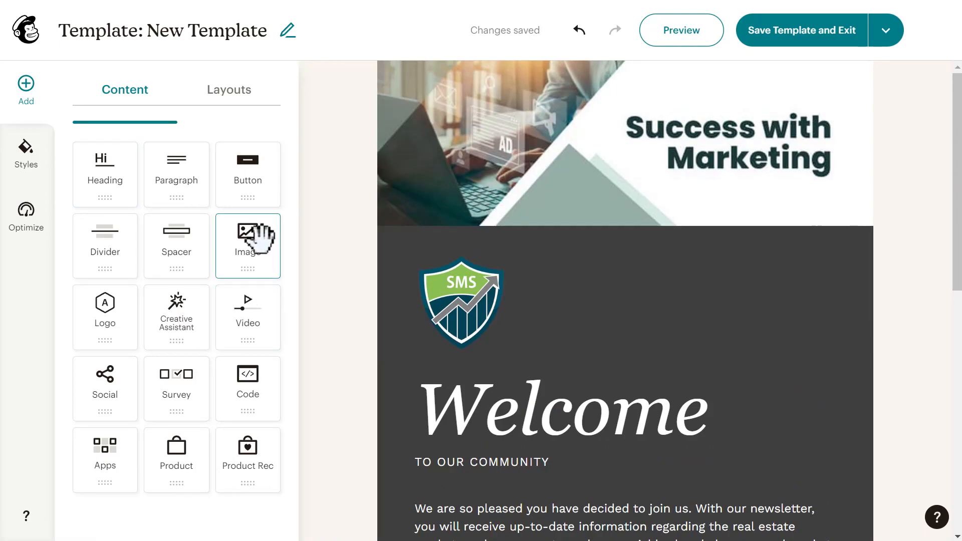
left_click_drag(246, 249, 619, 255)
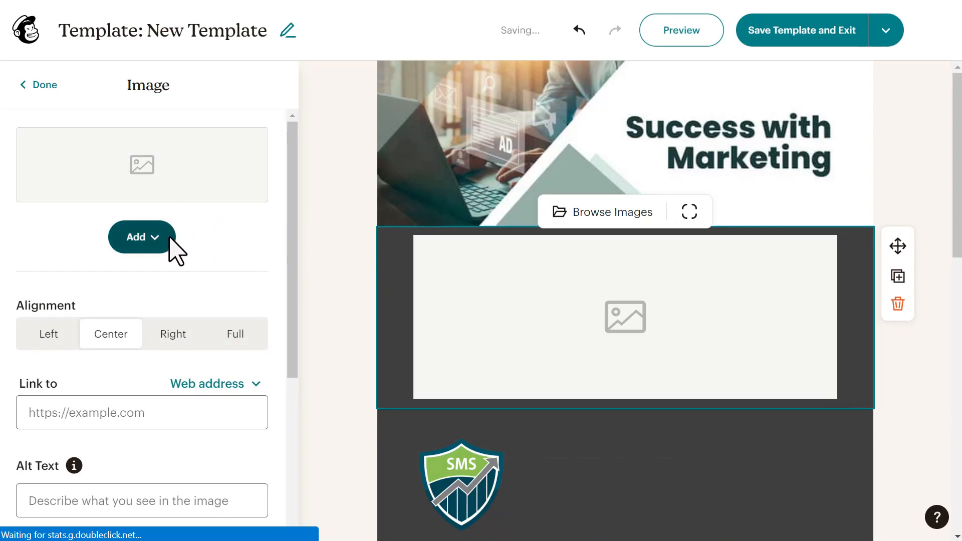
left_click(165, 241)
left_click(173, 314)
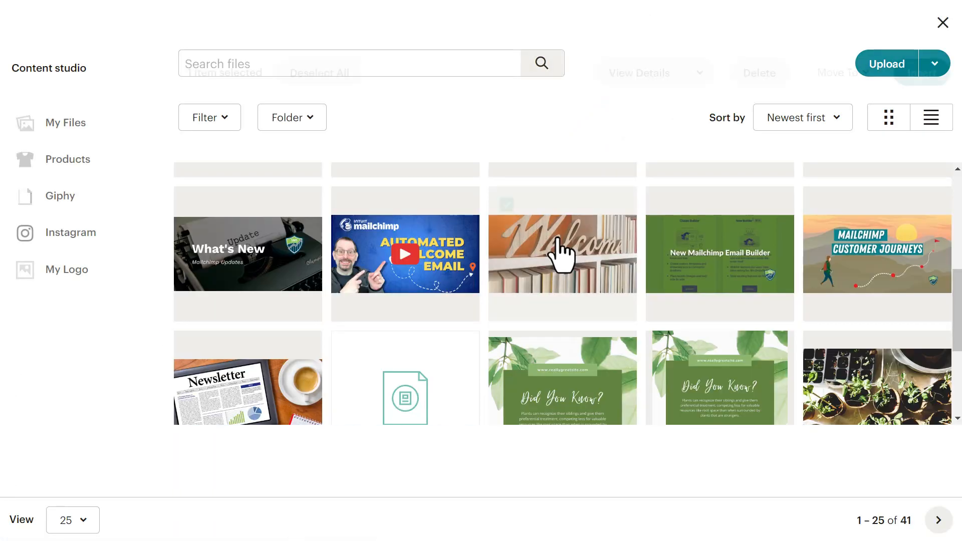
left_click(560, 246)
left_click(942, 72)
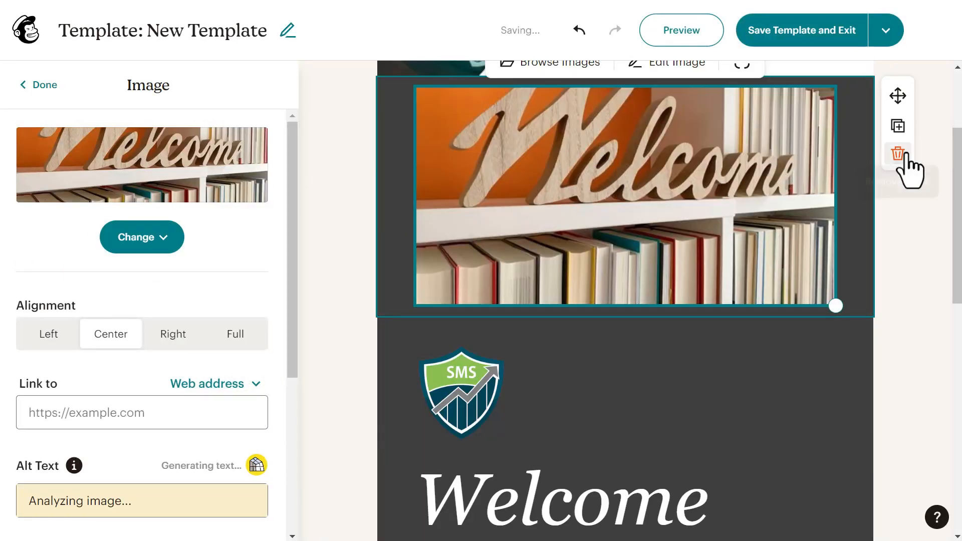
left_click_drag(897, 95, 659, 393)
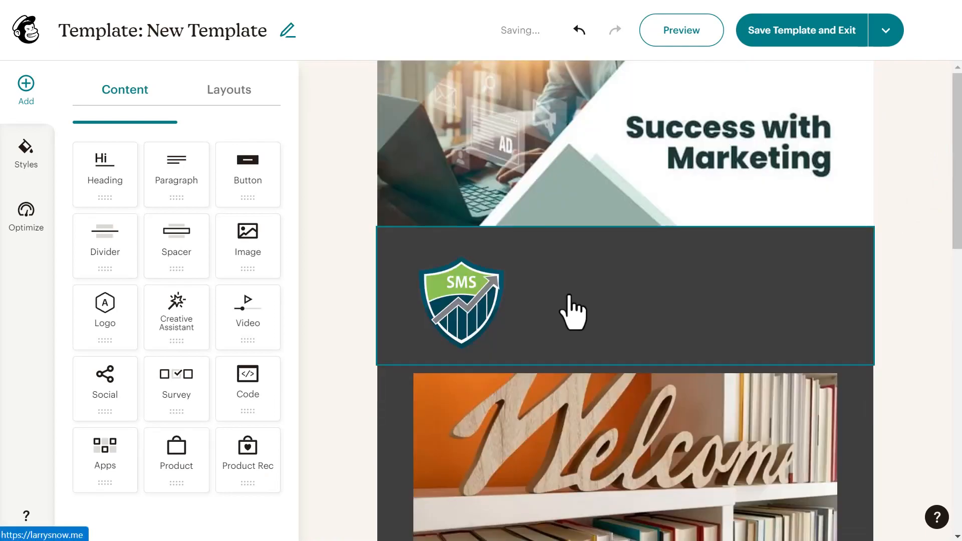
Step: Center the SMS logo in its block and set its top padding to 20 and left padding to 0
left_click(573, 311)
left_click_drag(294, 294, 308, 367)
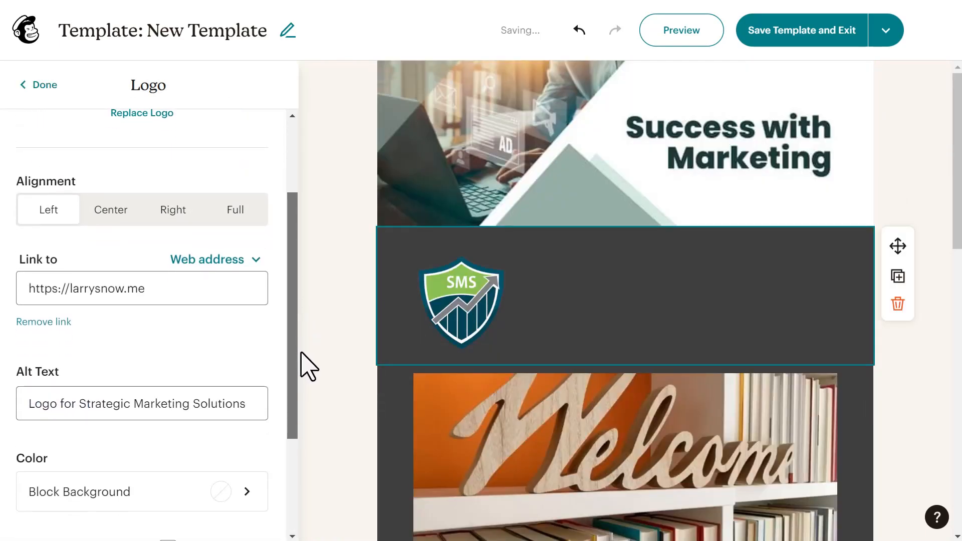
left_click(117, 215)
left_click_drag(297, 267, 290, 381)
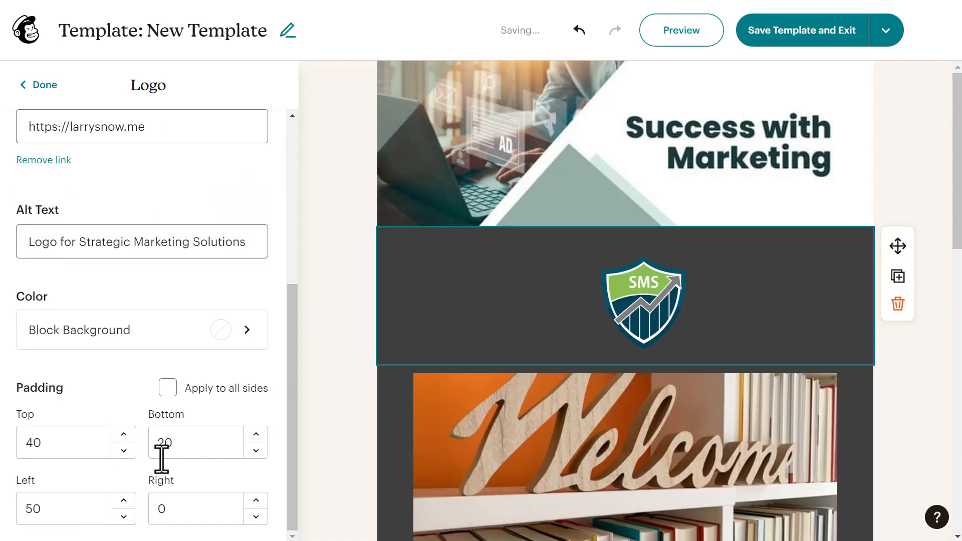
double_click(19, 443)
type("20")
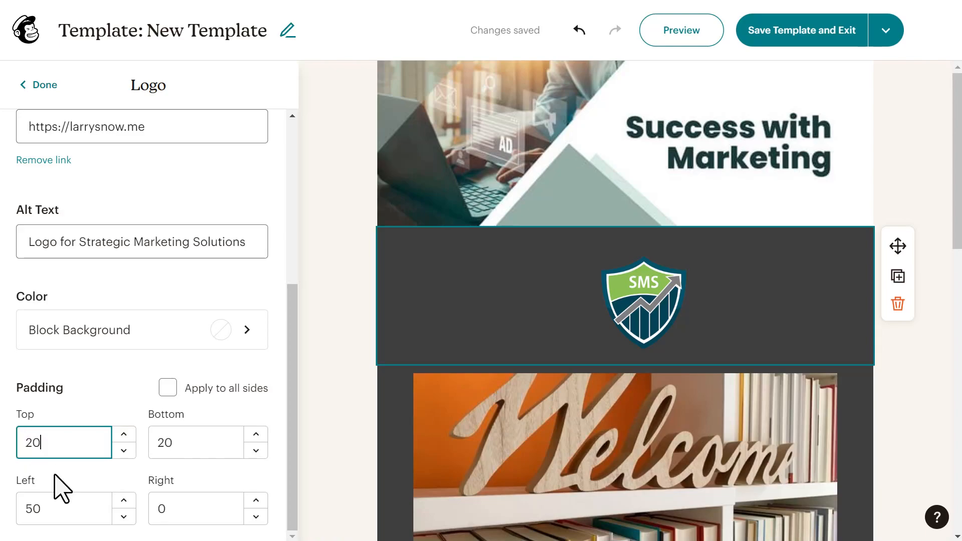
double_click(30, 509)
type("0")
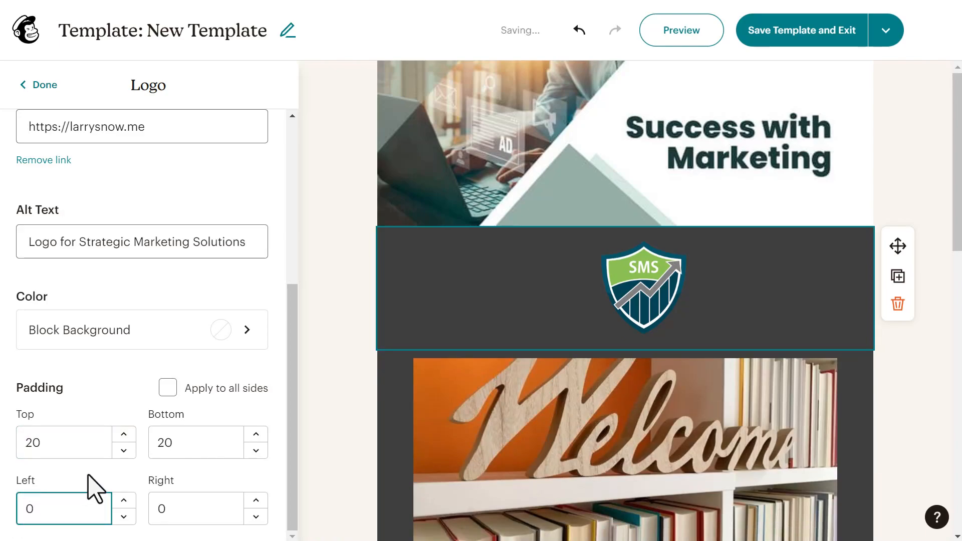
Step: Replace the body paragraphs under the Welcome heading with "This is a placeholder."
scroll(426, 311, "down", 10)
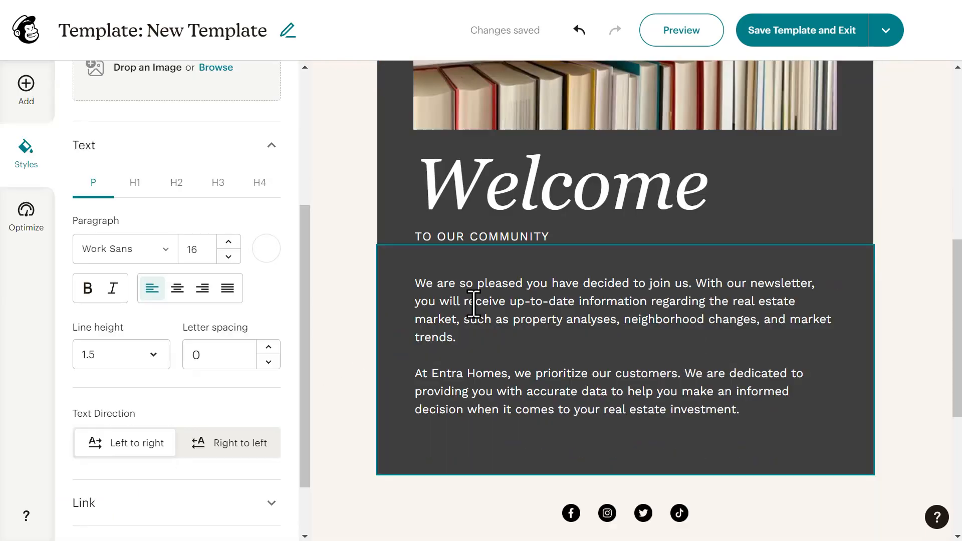
left_click(498, 335)
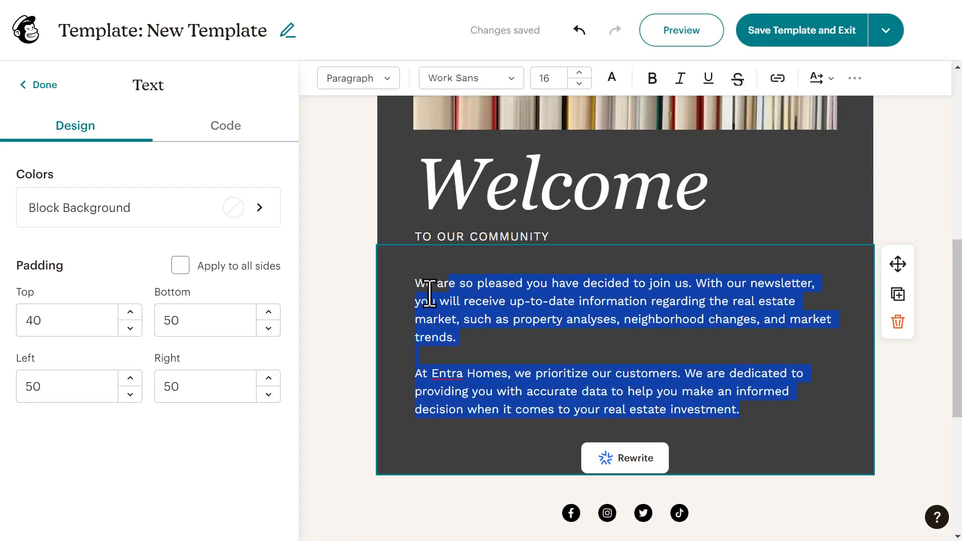
left_click_drag(430, 293, 408, 297)
key("Delete")
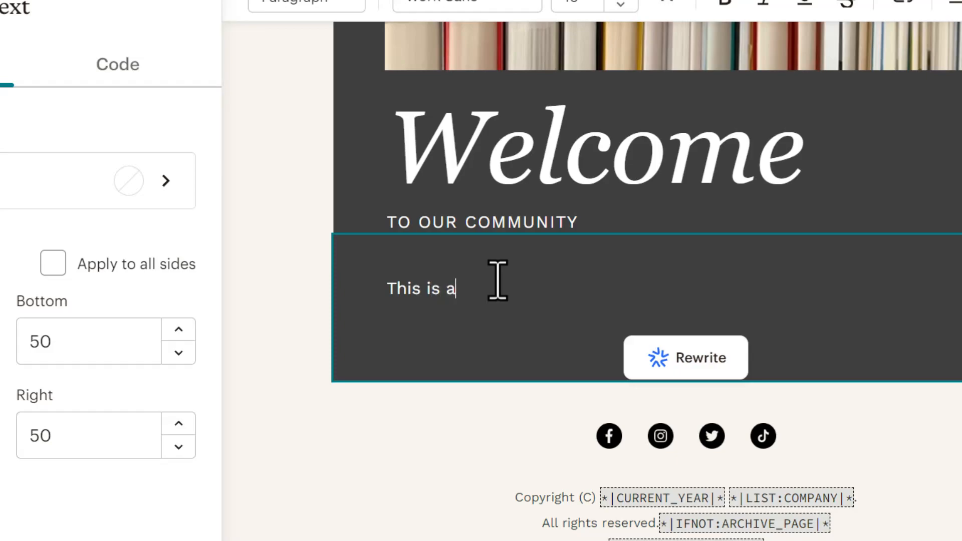
type("eholder.")
key("Escape")
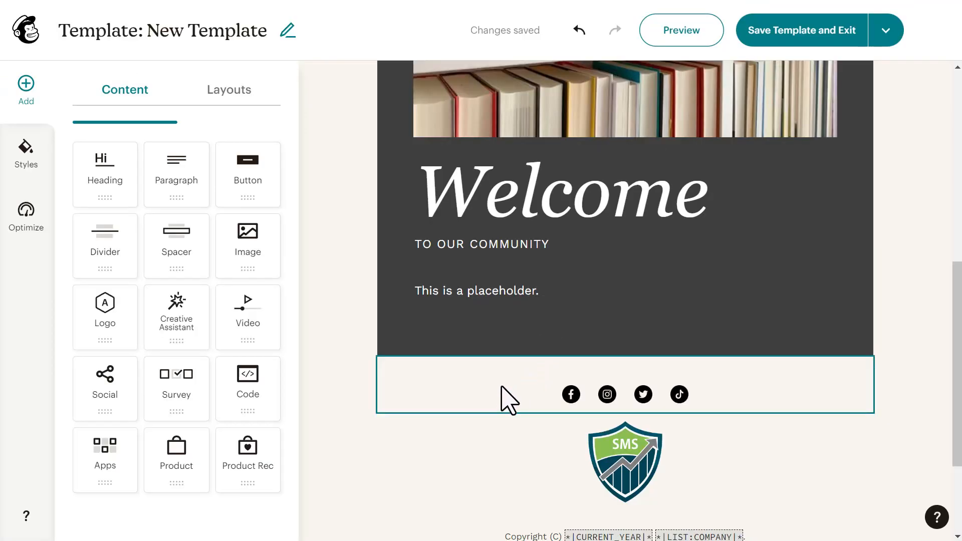
Step: Remove the SMS logo block below the social icons and open the footer text block for editing
left_click(508, 401)
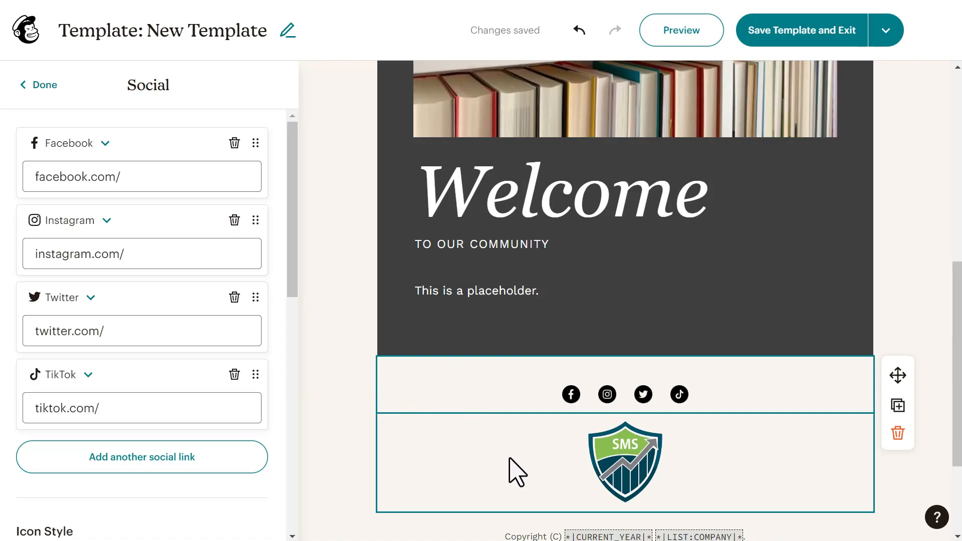
left_click(516, 472)
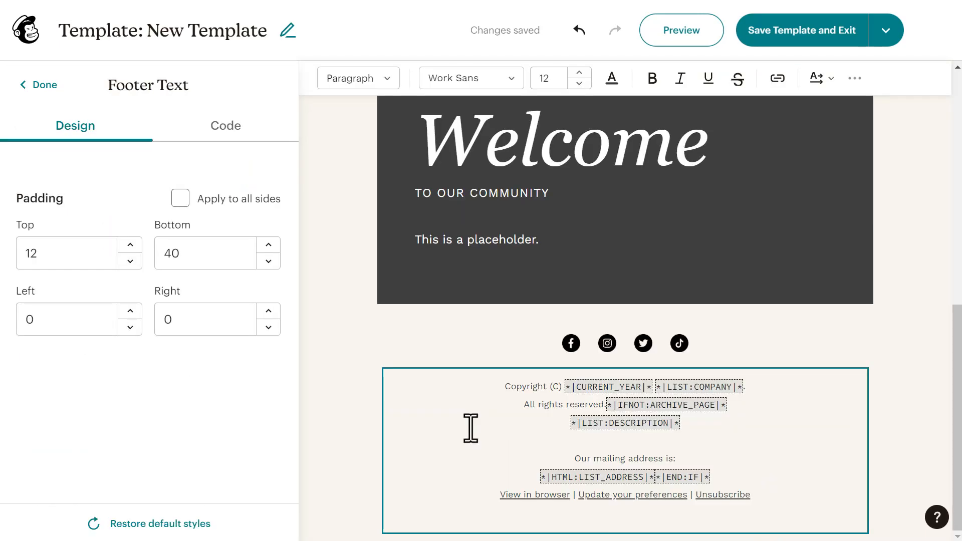
left_click(471, 430)
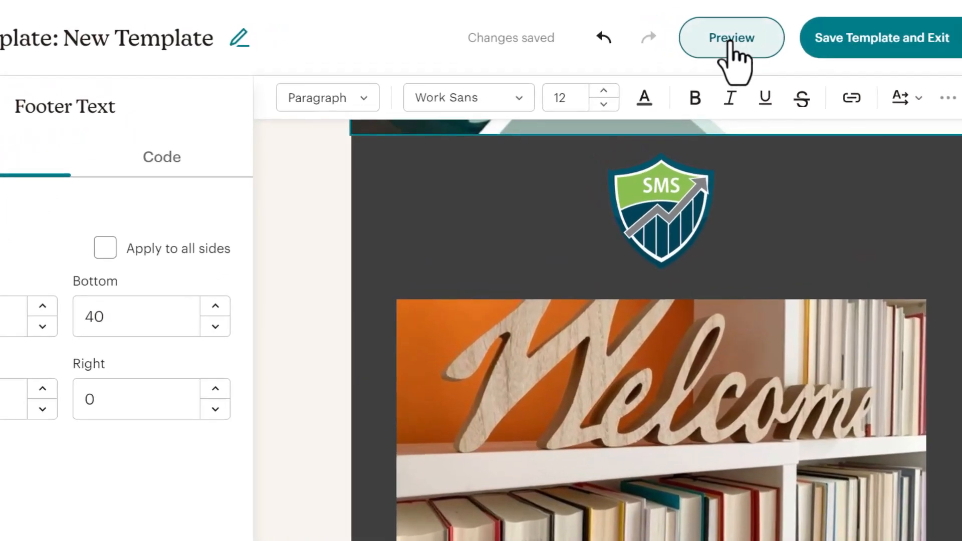
Step: Preview the template in desktop and mobile views, looking through its layout, and close the preview
left_click(729, 42)
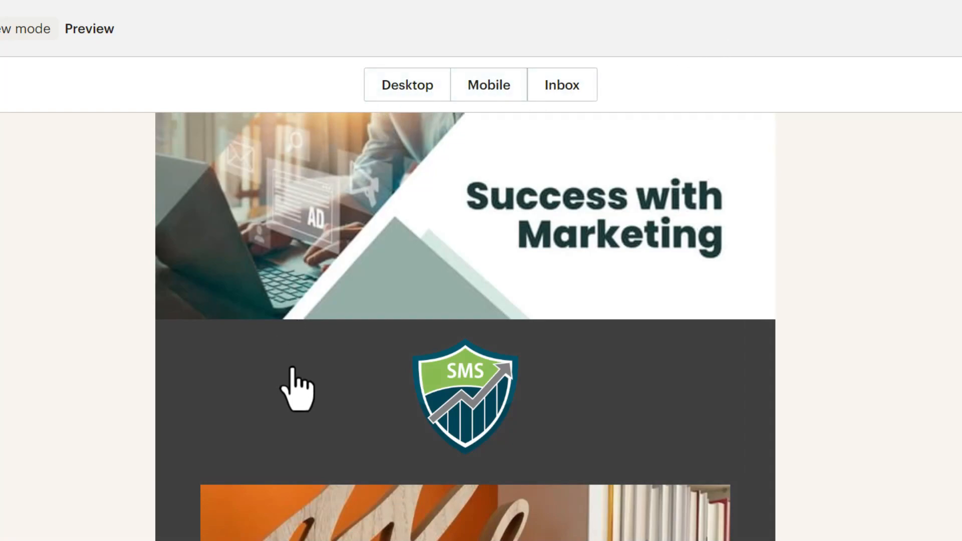
scroll(300, 386, "down", 5)
left_click(496, 88)
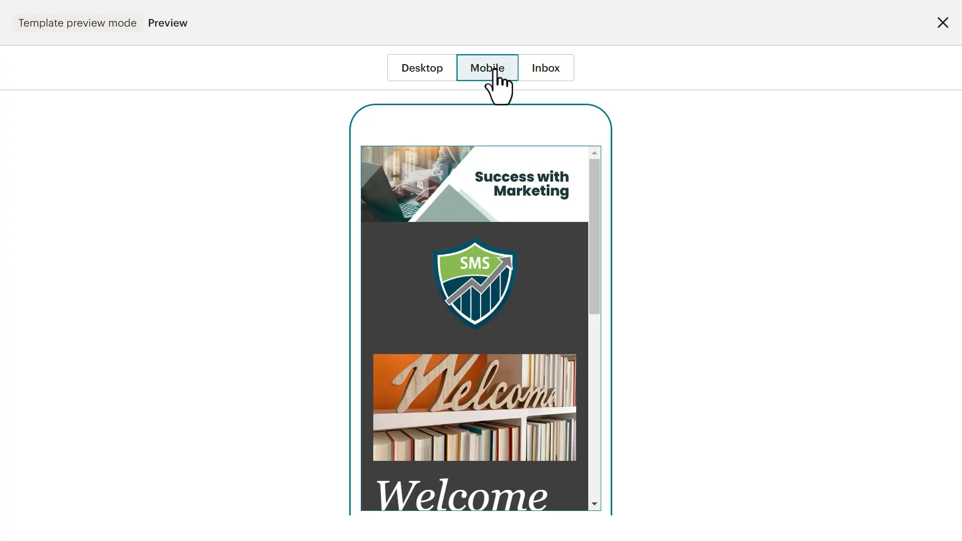
scroll(554, 298, "down", 10)
scroll(554, 295, "up", 10)
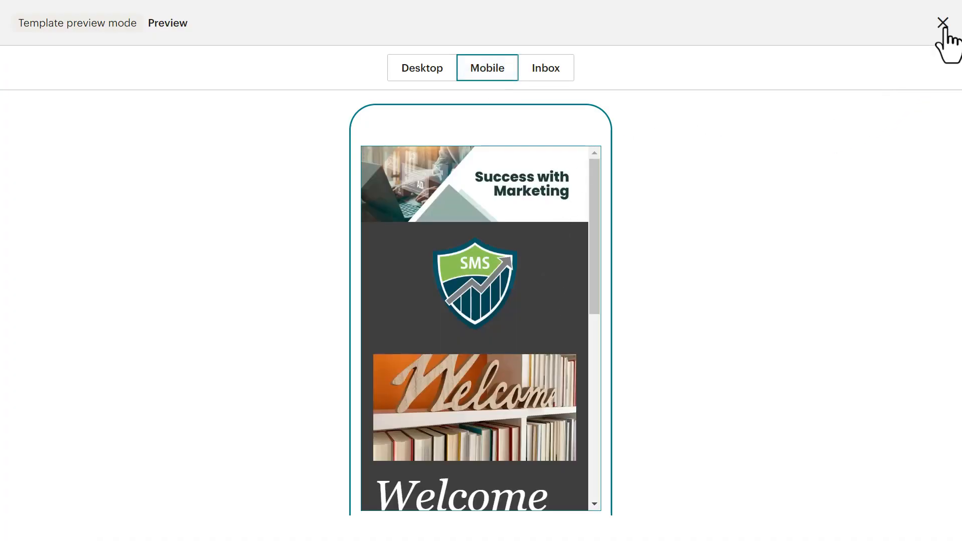
left_click(902, 30)
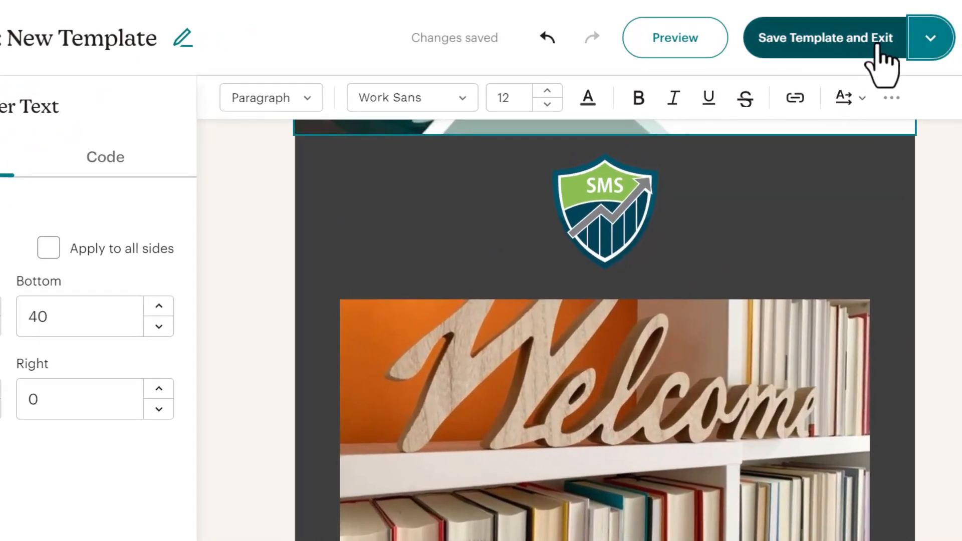
Step: Check the additional save options, and save the template and exit to the saved templates list
left_click(932, 39)
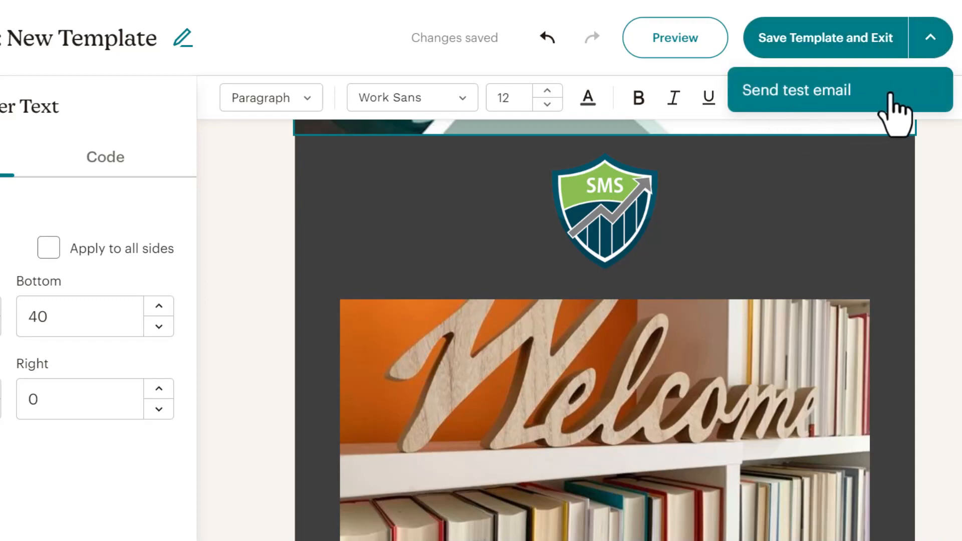
left_click(932, 34)
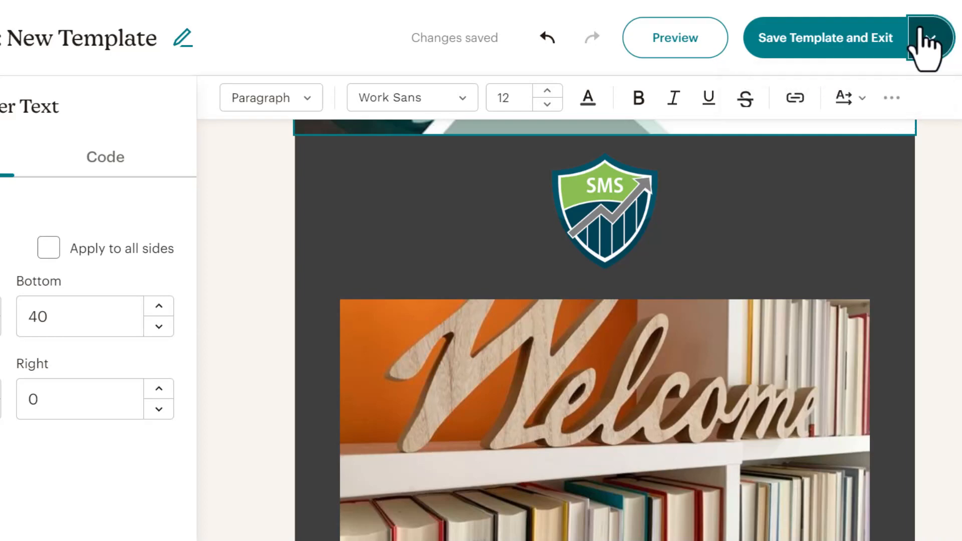
left_click(850, 41)
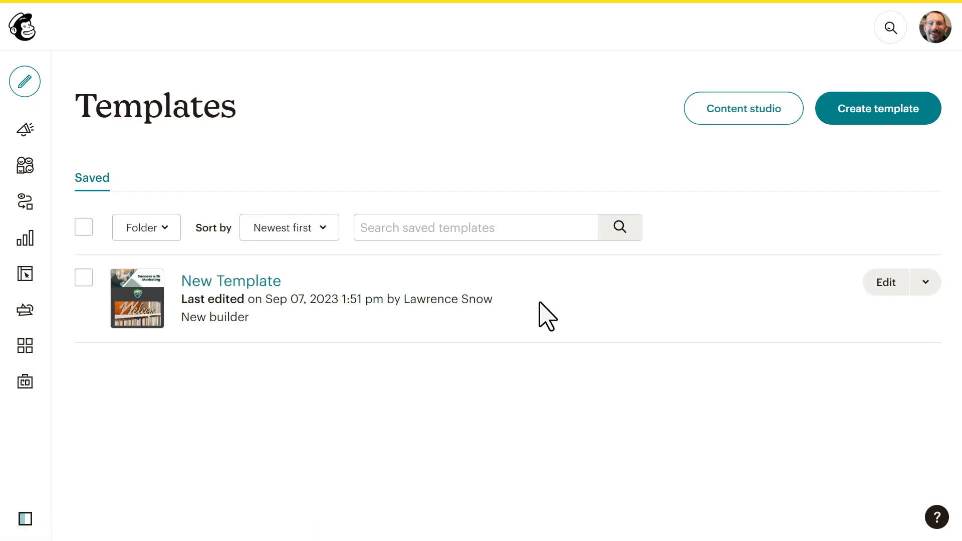
Step: Start creating a new automation and open the collection of pre-built customer journeys
mouse_move(43, 92)
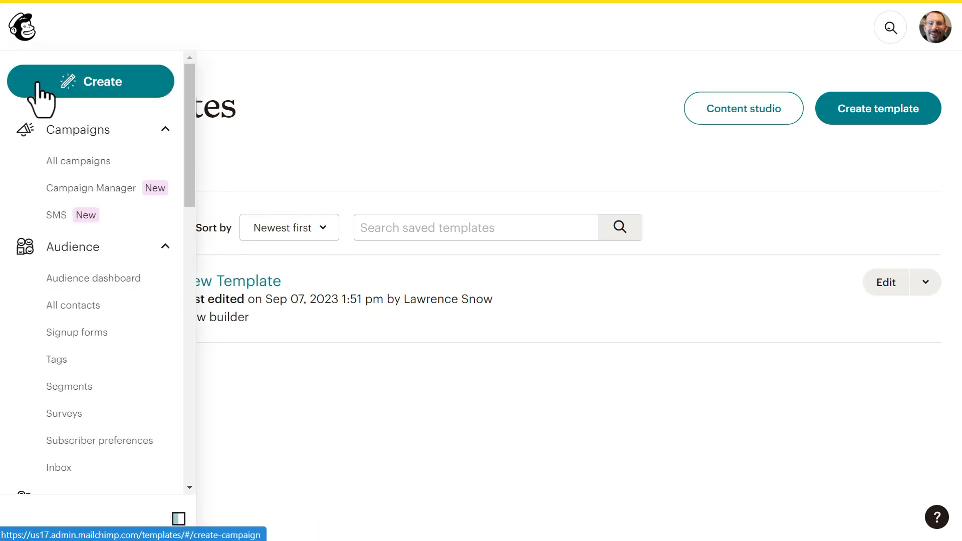
left_click(80, 85)
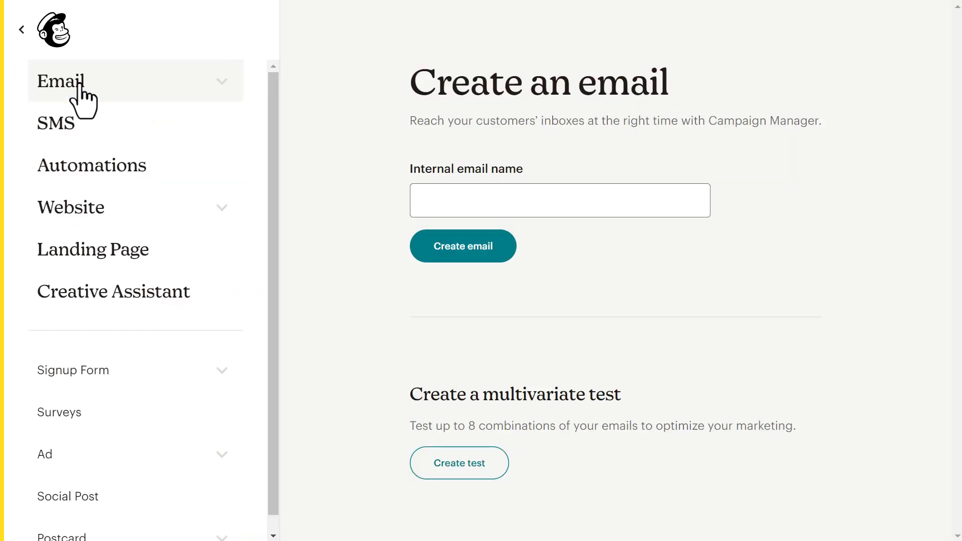
left_click(108, 161)
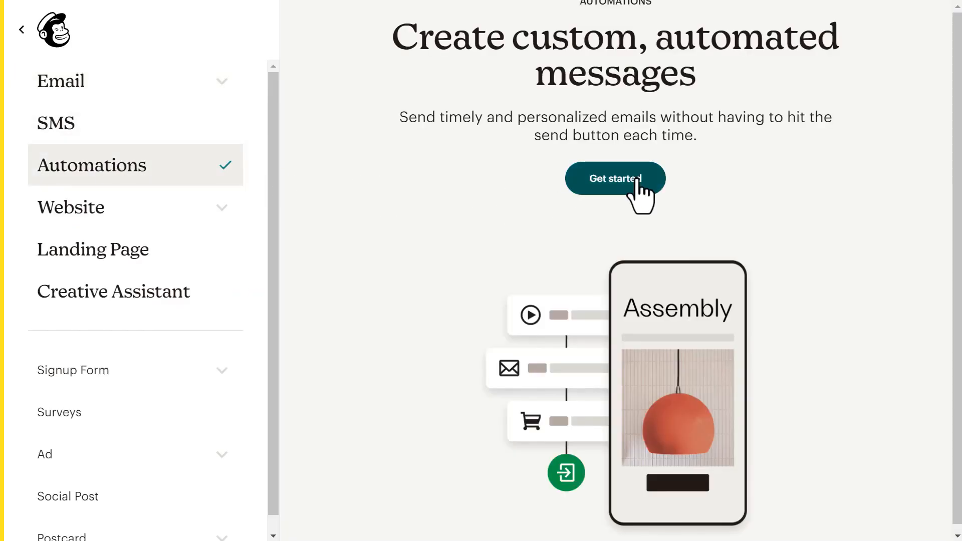
left_click(636, 179)
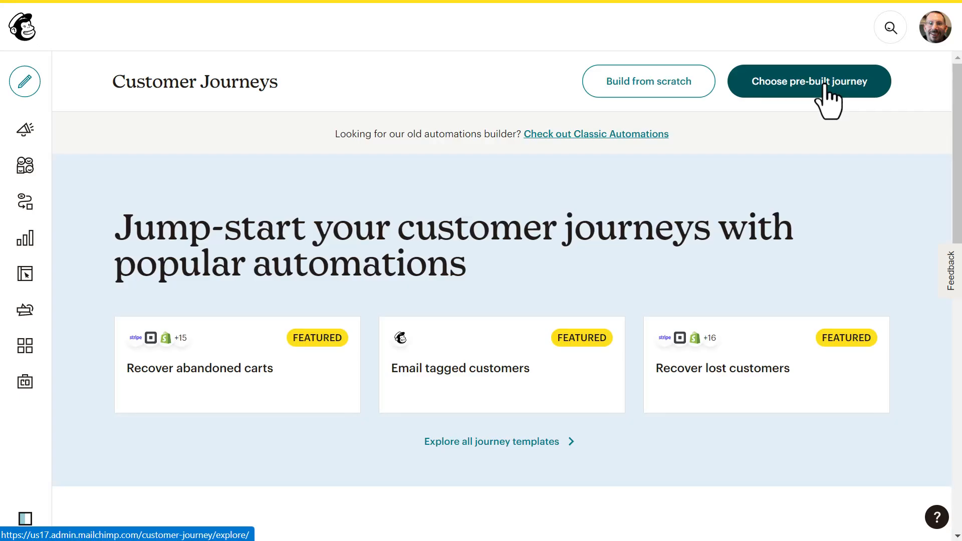
left_click(824, 85)
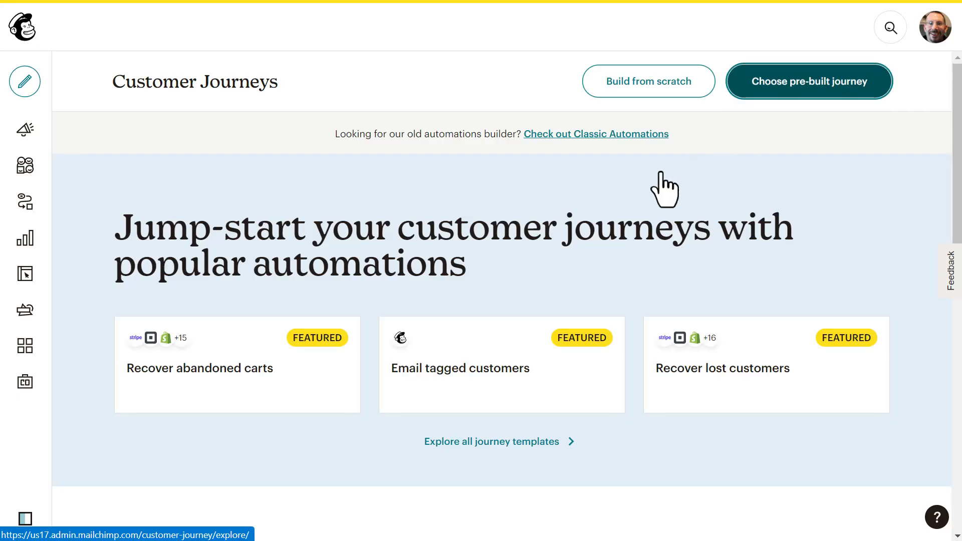
Step: Open the "Welcome new contacts" pre-built journey and review its requirements and flow
scroll(499, 271, "down", 2)
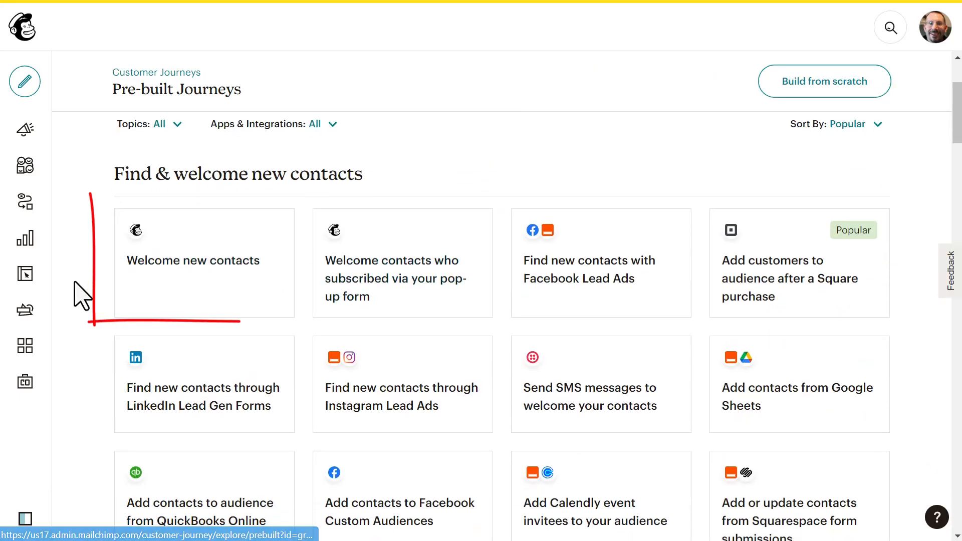
left_click(192, 268)
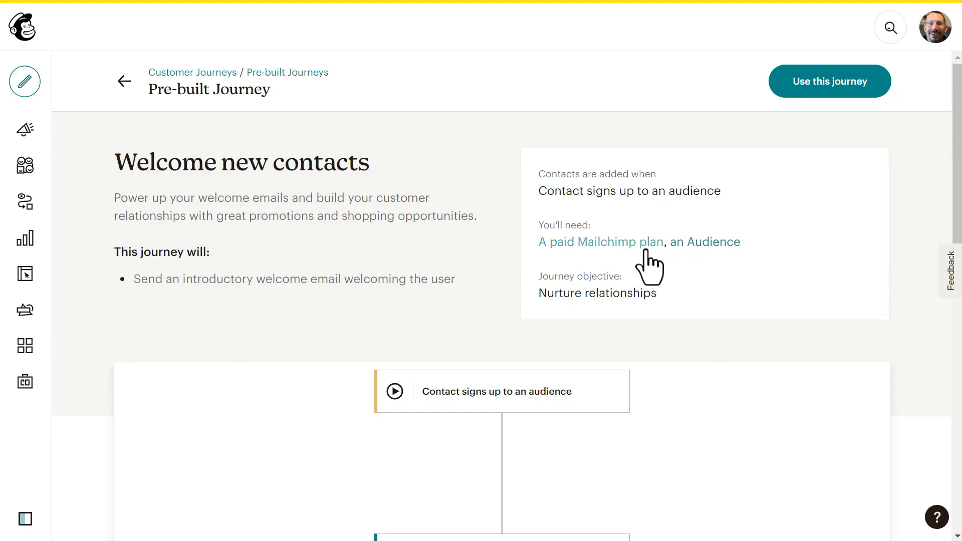
scroll(701, 294, "down", 3)
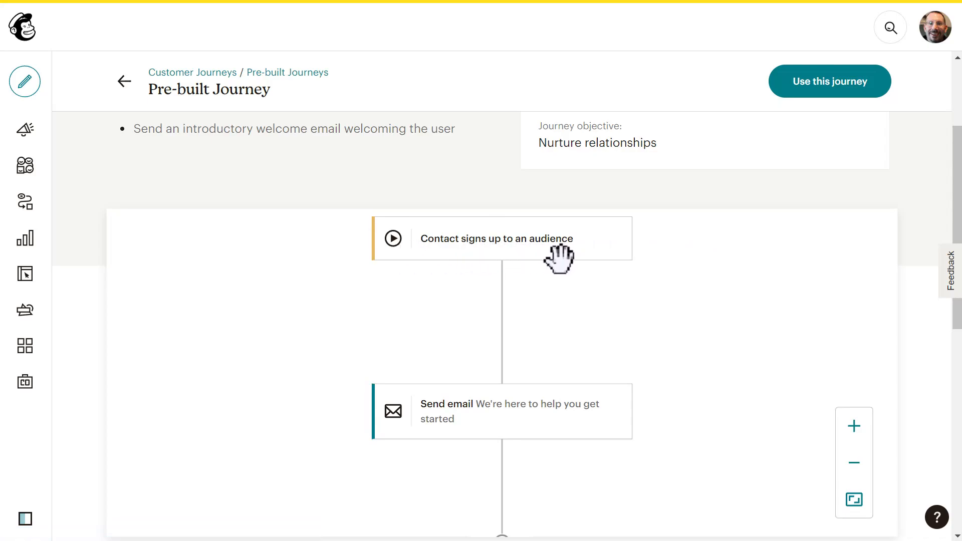
scroll(674, 301, "up", 2)
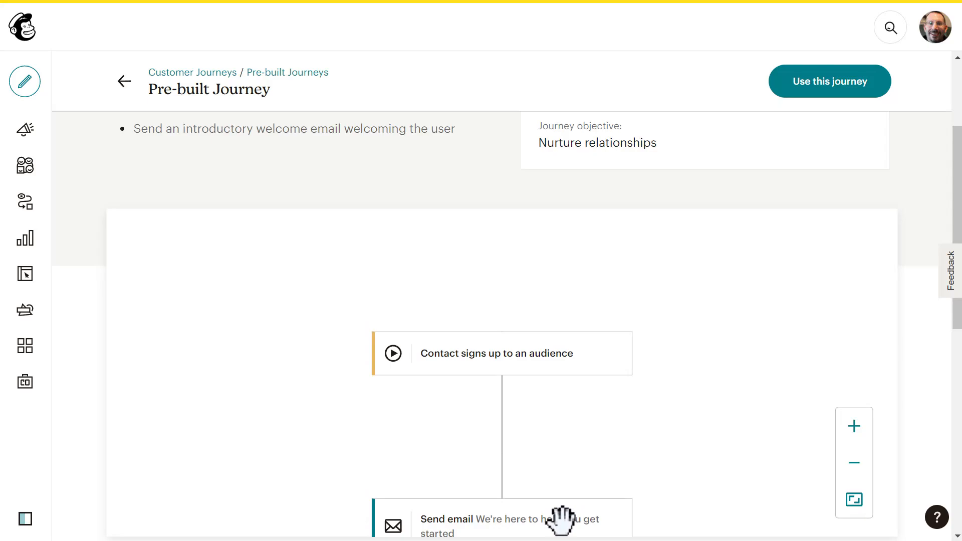
scroll(767, 206, "up", 3)
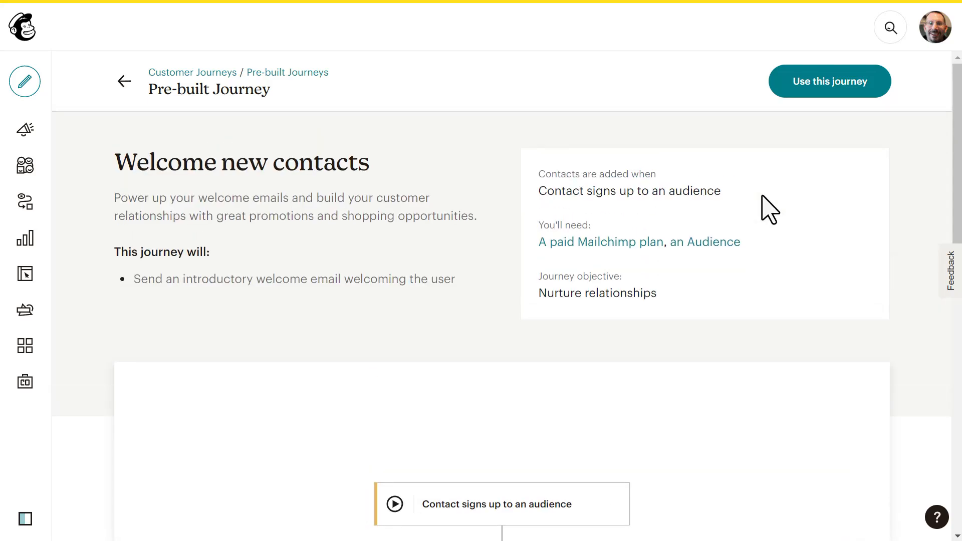
Step: Use the "Welcome new contacts" journey with "Test Test Test" as its audience
left_click(840, 86)
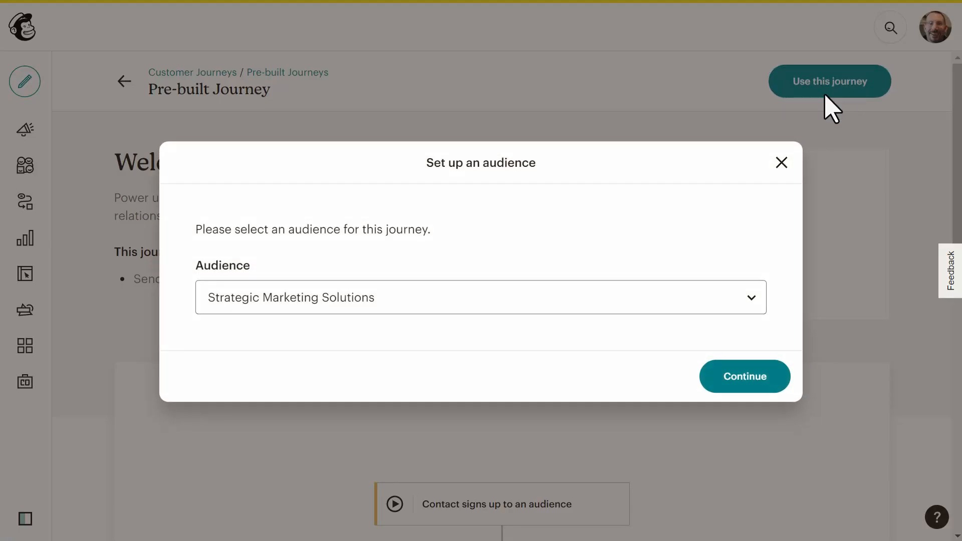
left_click(527, 295)
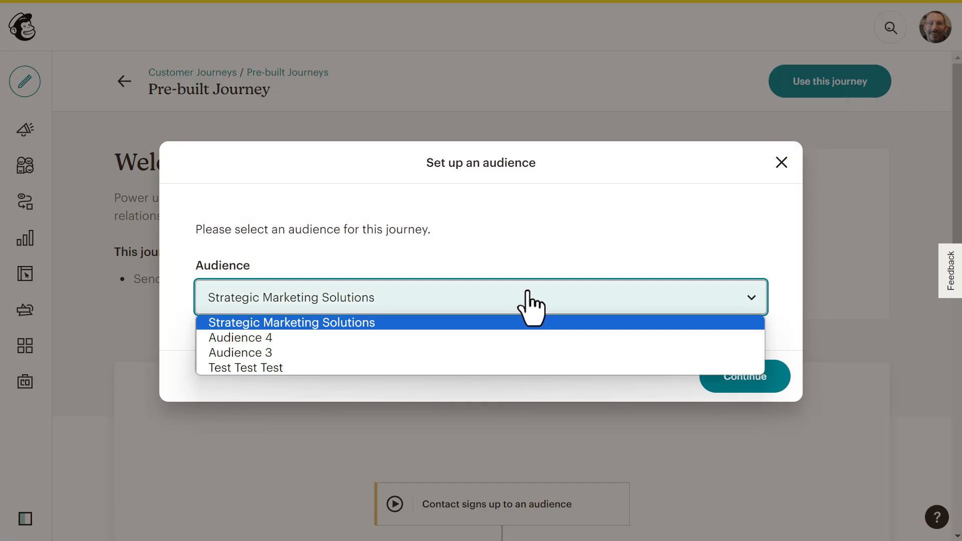
left_click(404, 368)
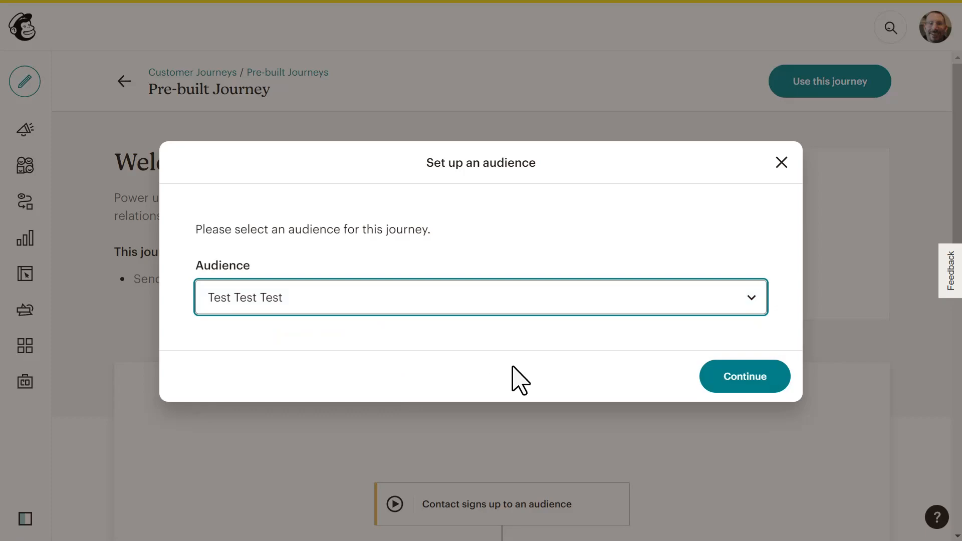
left_click(746, 387)
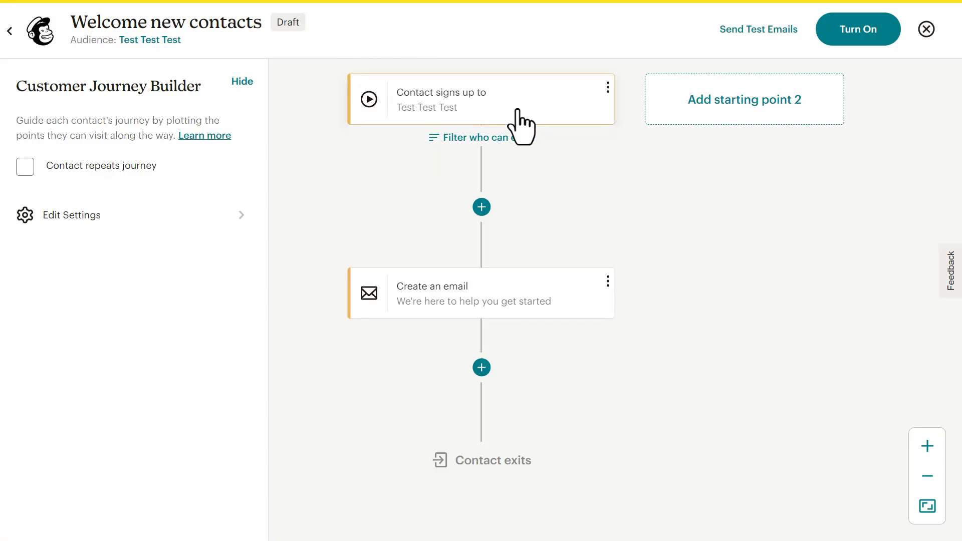
Step: Set the journey email's subject to "Welcome to the Community!" and its preview text to "Let's Get You Started", and save both
left_click(517, 296)
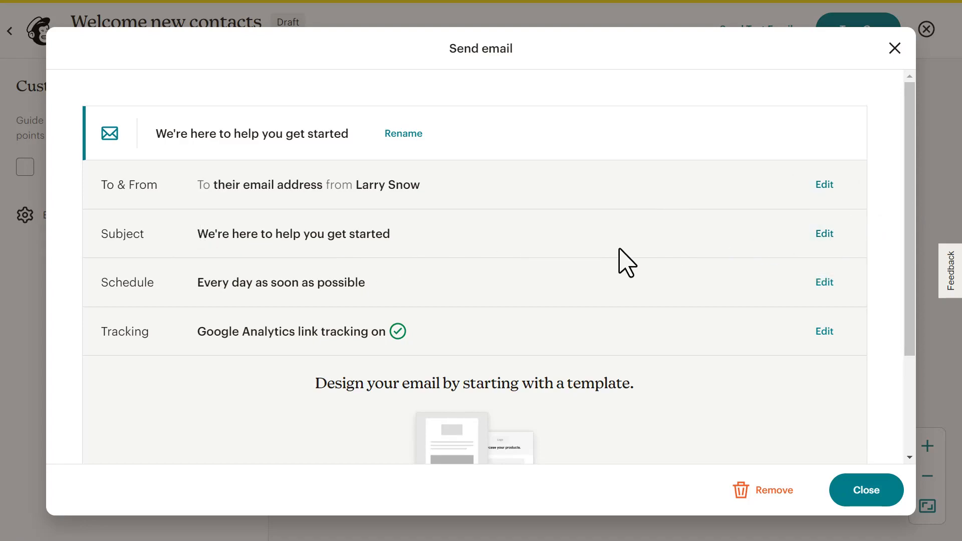
left_click(824, 231)
left_click_drag(390, 318, 155, 312)
type("lcom")
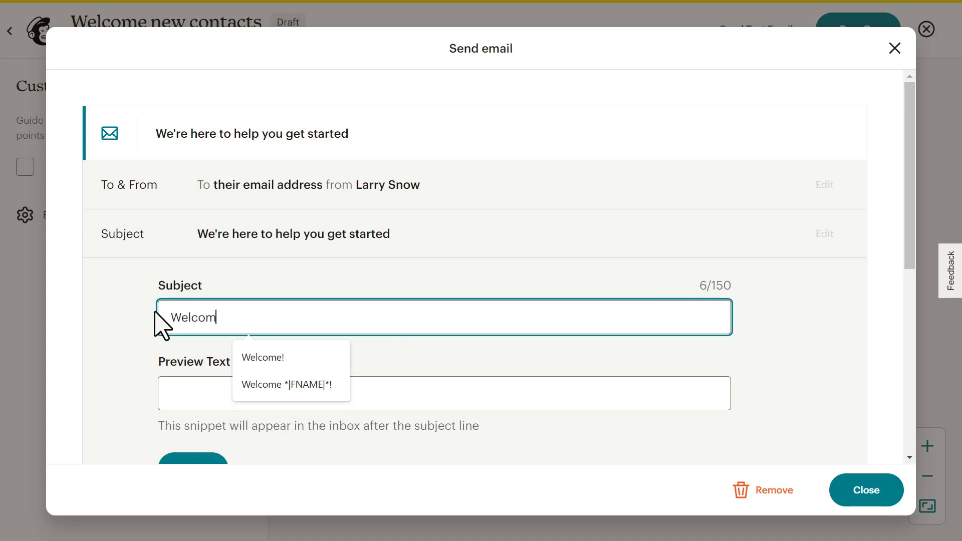
type("e to the Community!")
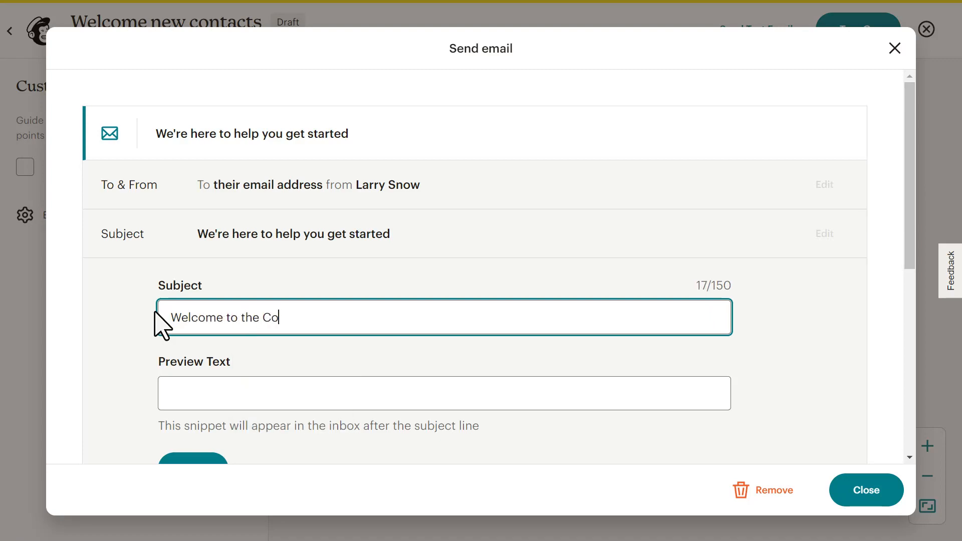
left_click(195, 394)
type("Let's Get You Started")
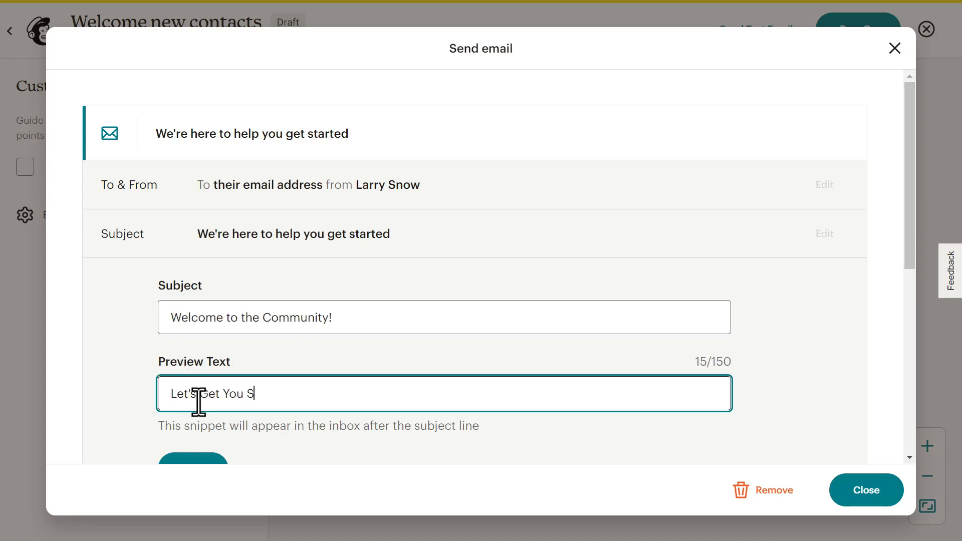
scroll(198, 396, "down", 4)
left_click(203, 245)
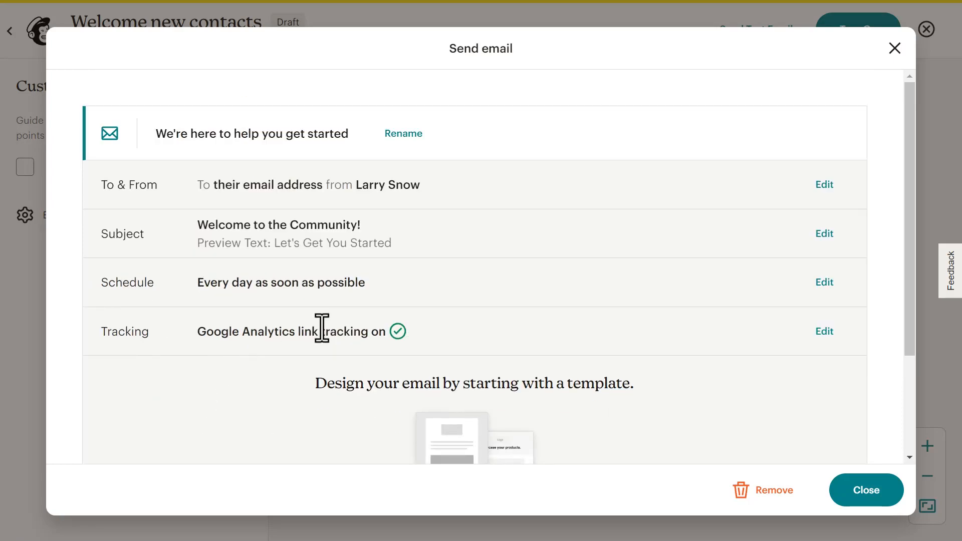
Step: Design the journey email from the saved template "New Template"
scroll(498, 361, "down", 3)
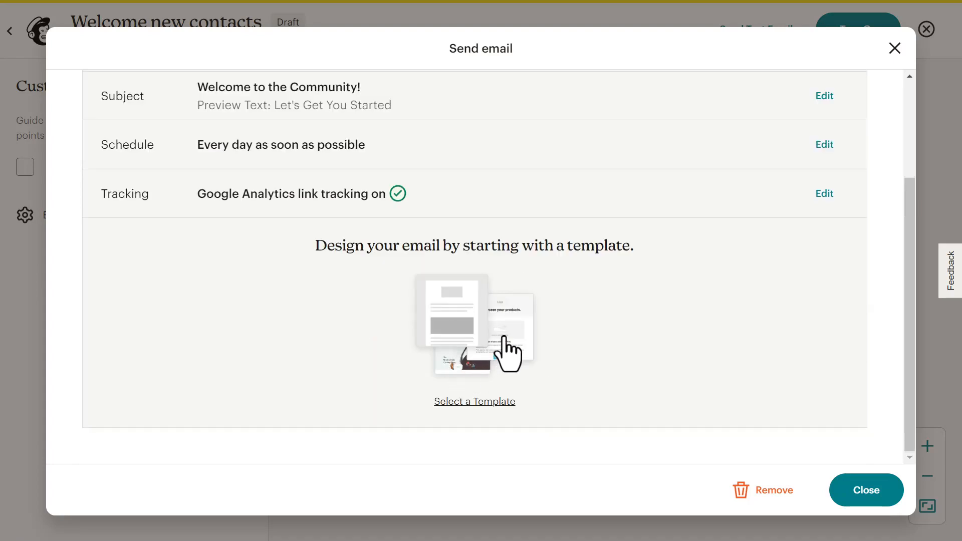
left_click(485, 402)
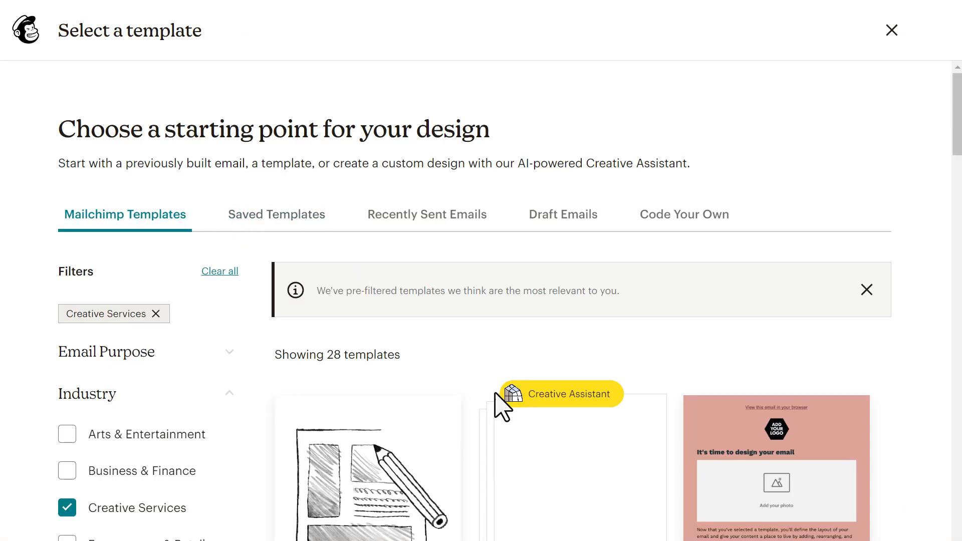
scroll(511, 361, "down", 1)
mouse_move(434, 390)
scroll(434, 390, "up", 1)
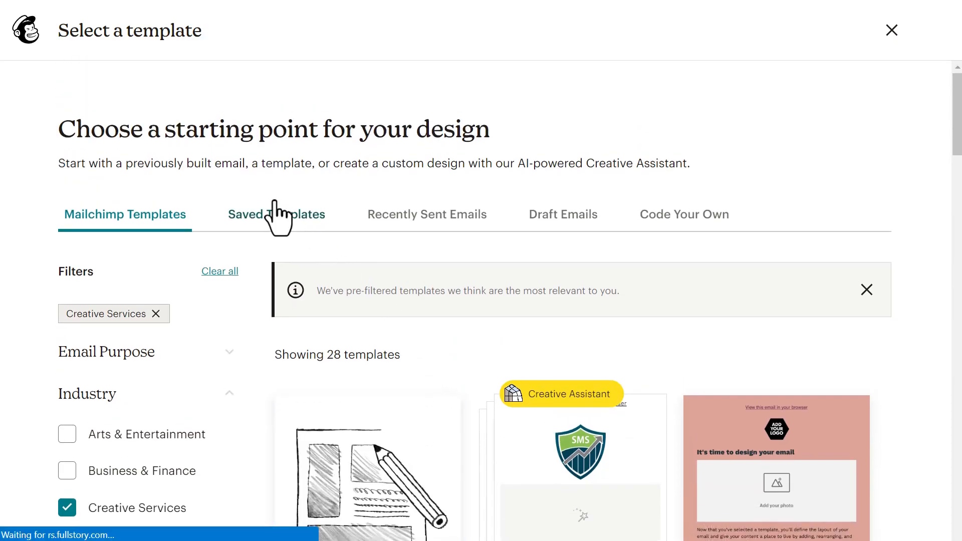
left_click(277, 217)
scroll(277, 216, "down", 2)
mouse_move(204, 315)
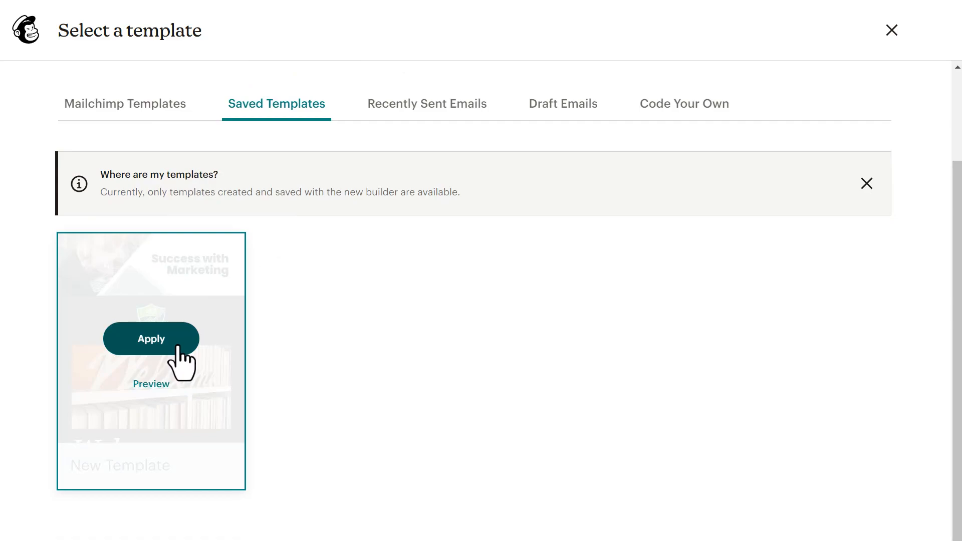
left_click(153, 338)
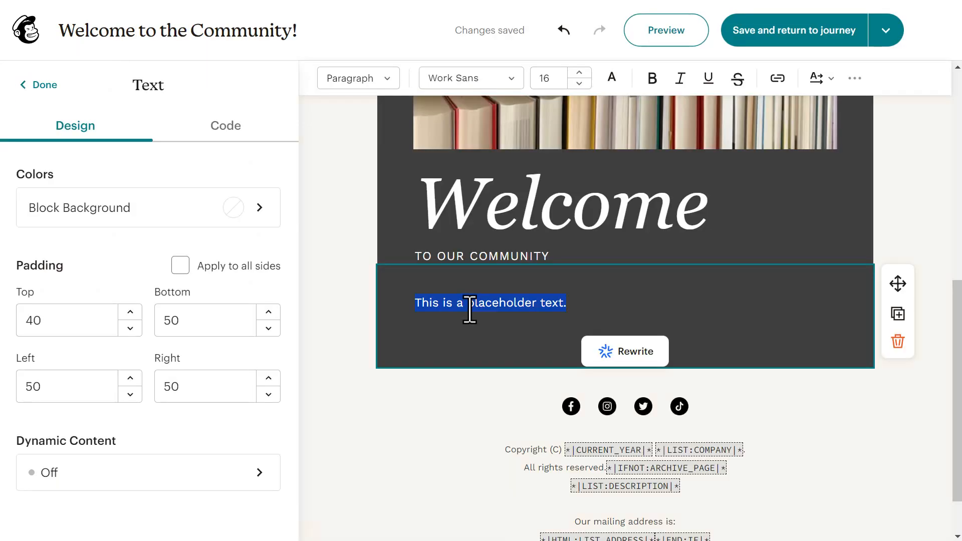
Step: Delete the placeholder text in the block below "TO OUR COMMUNITY"
scroll(470, 309, "up", 1)
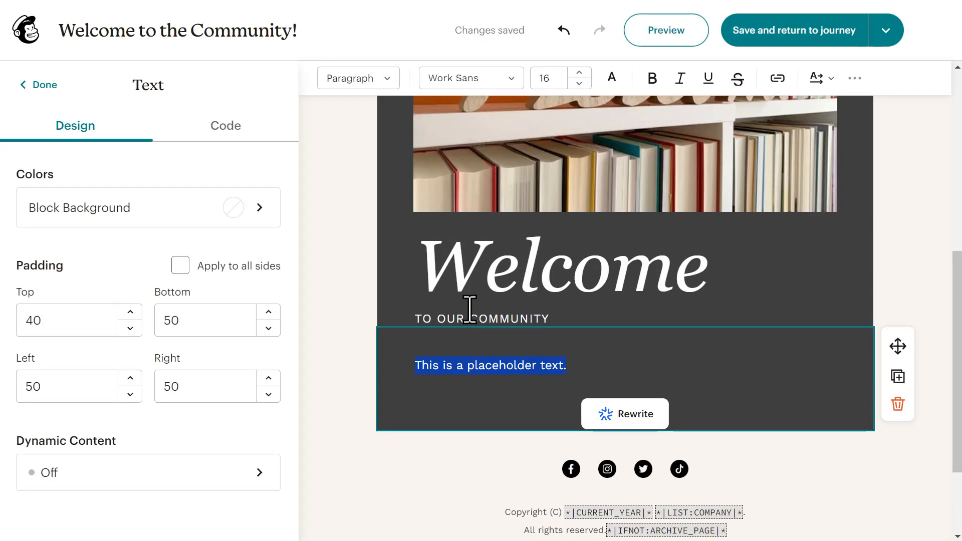
scroll(468, 335, "up", 6)
scroll(526, 271, "down", 1)
scroll(537, 294, "down", 5)
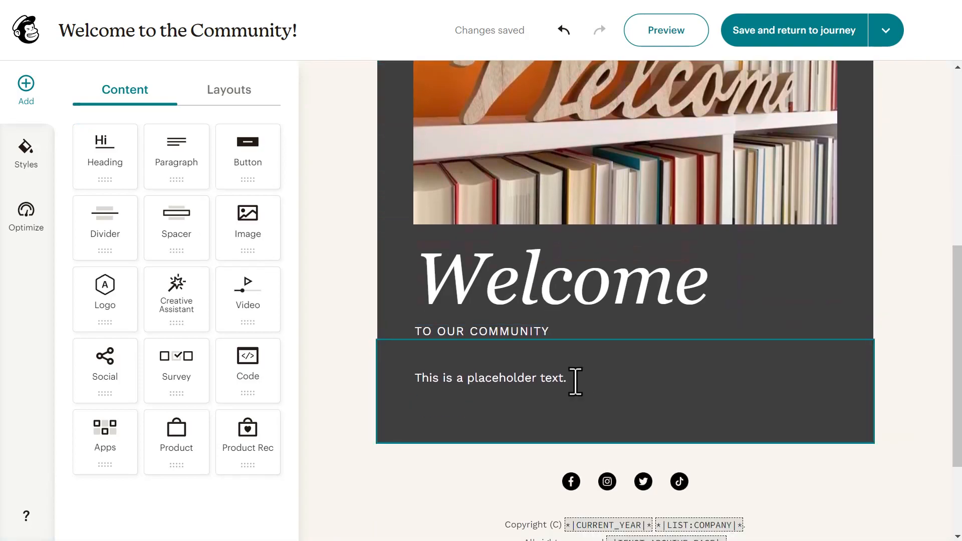
left_click_drag(576, 378, 412, 378)
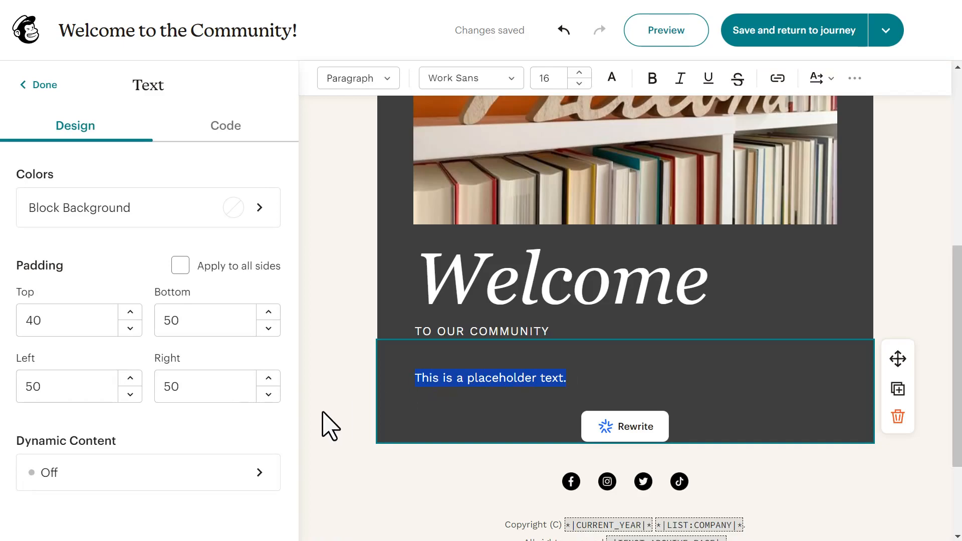
key("BackSpace")
Step: Generate text for the empty block with the prompt "Write a welcome to our email marketing community" in an Excited tone
scroll(652, 298, "down", 3)
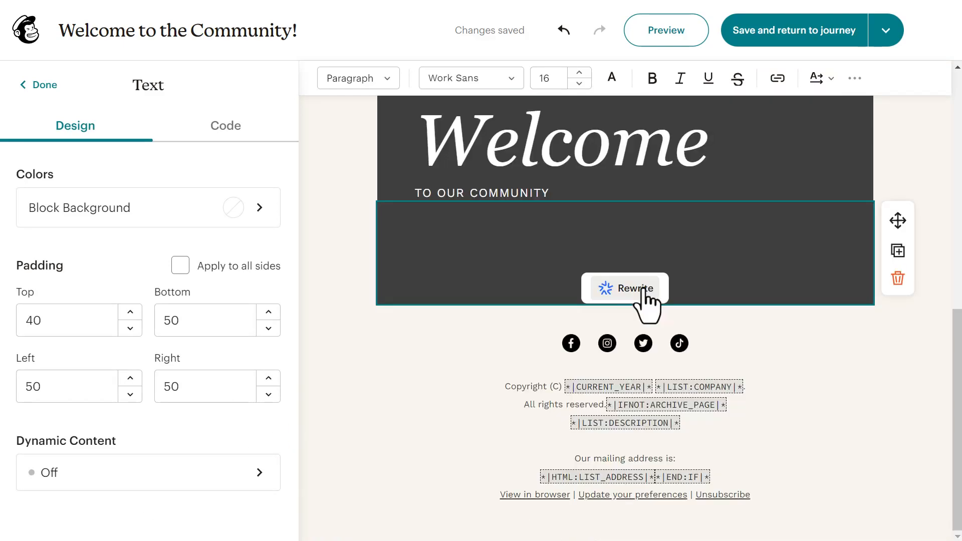
left_click(644, 290)
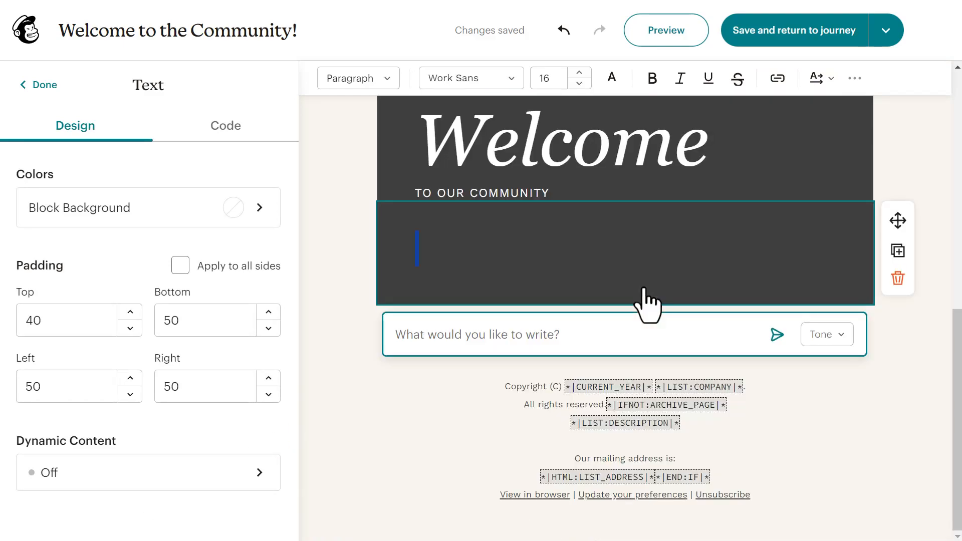
left_click(585, 338)
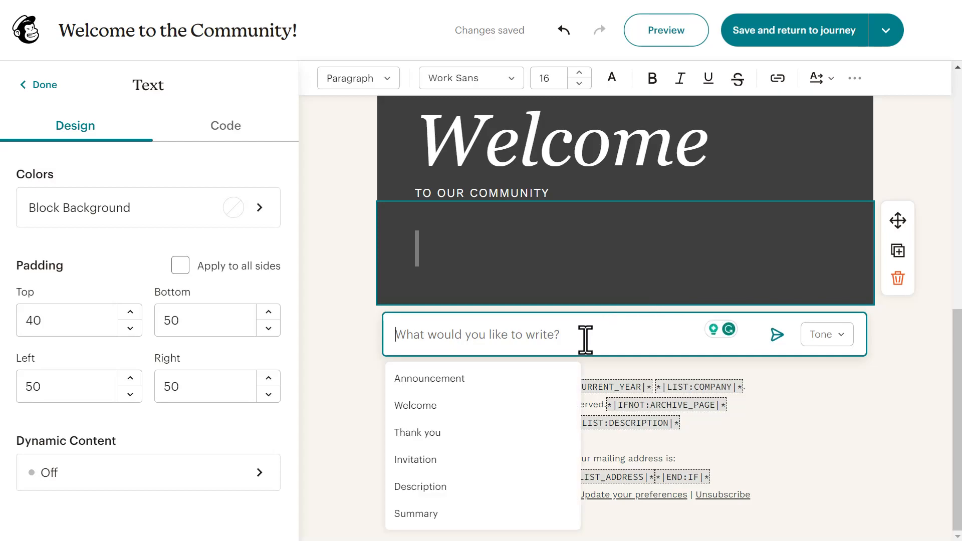
left_click(441, 406)
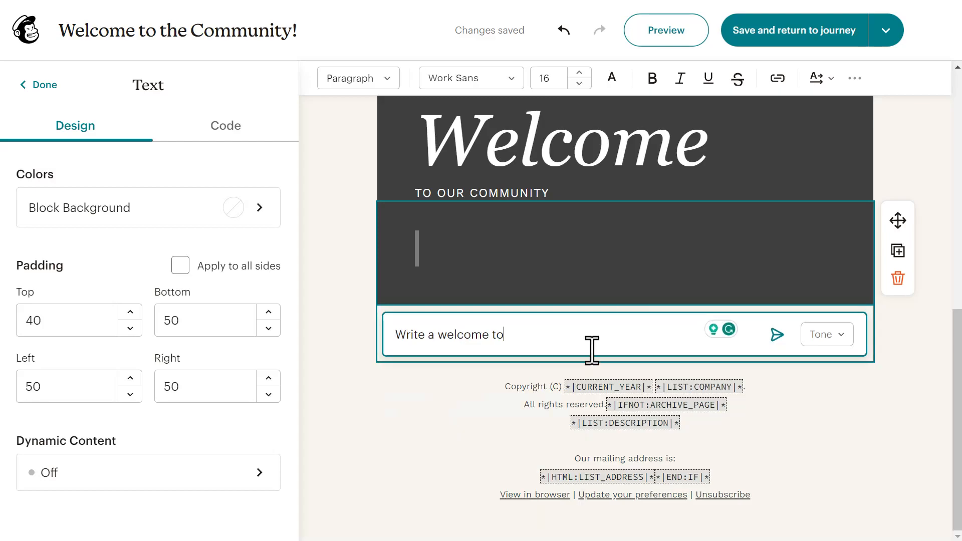
type("our")
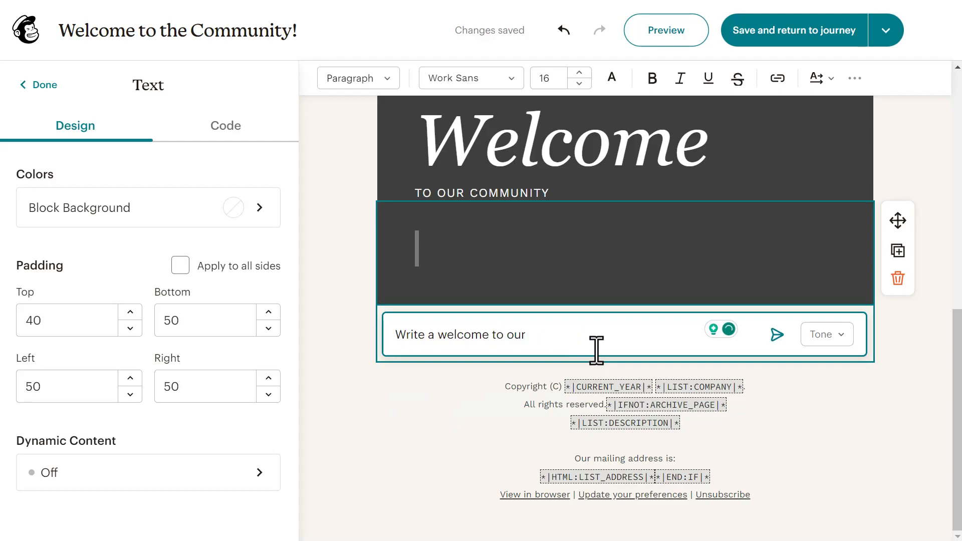
type(" communemail marketing community")
left_click(841, 334)
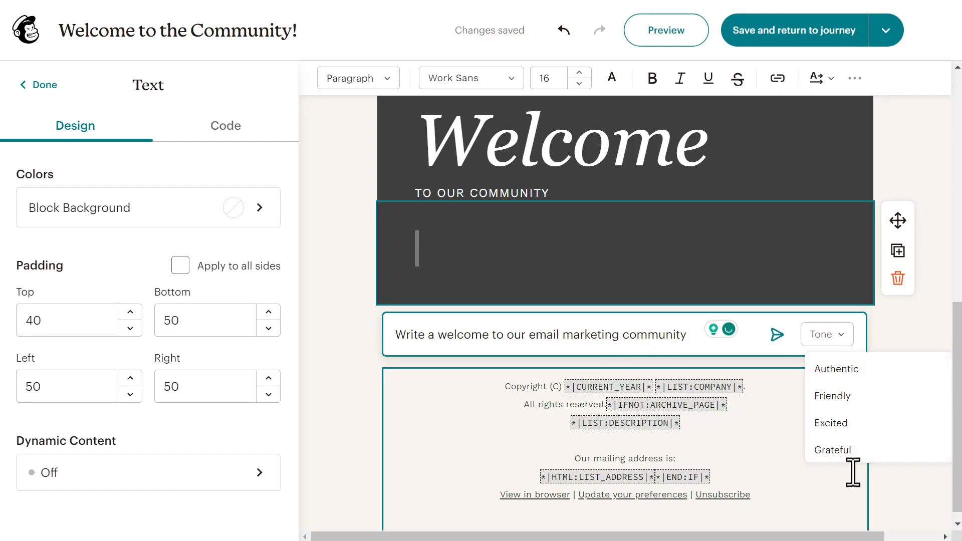
left_click(860, 424)
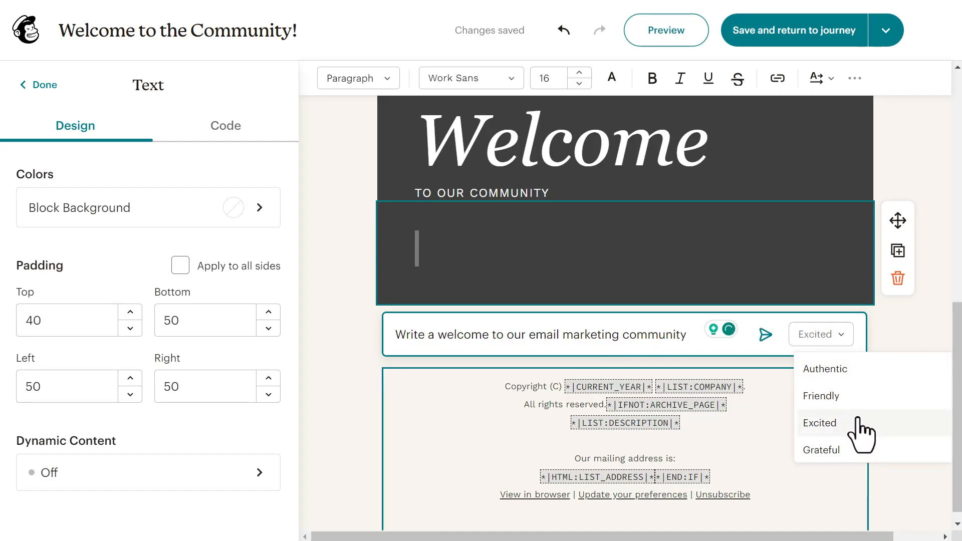
left_click(765, 335)
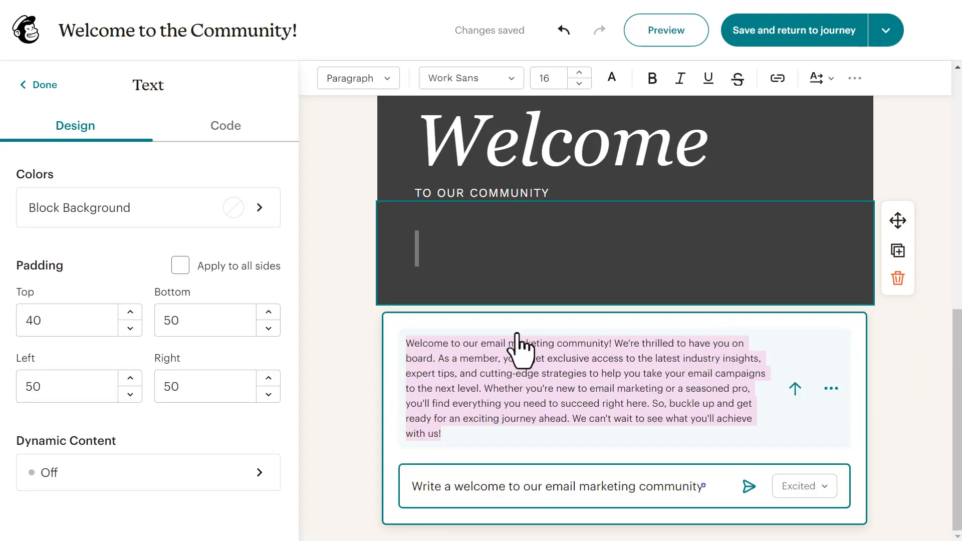
Step: Enter the generated welcome message in the empty text block as two paragraphs, and save the email and return to the journey
left_click(481, 251)
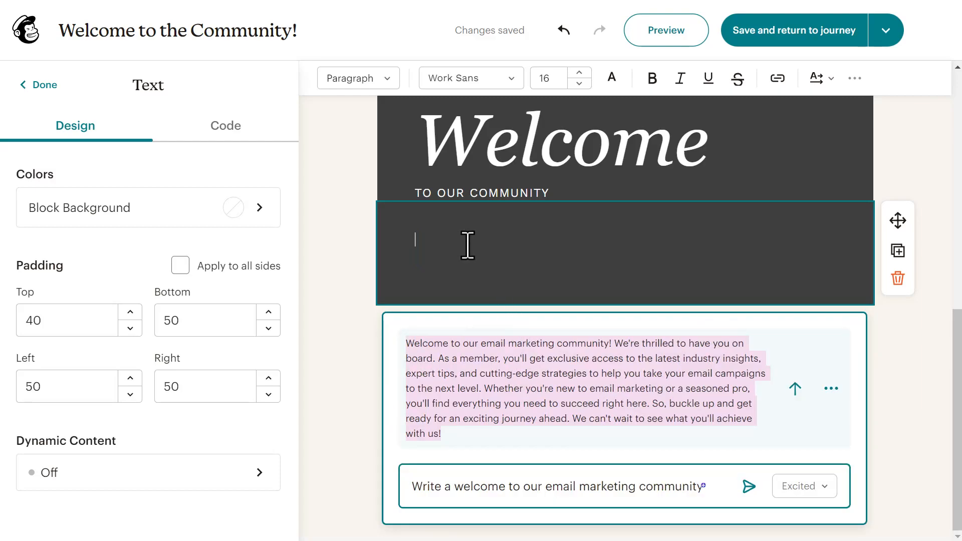
type("Welcome to our email marketing community! We're thrilled to have you on board. As a member, you'll get exclusive access to the latest industry insights, expert tips, and cutting-edge strategies to help you take your email campaigns to the next level. Whether you're new to email marketing or a seasoned pro, you'll find everything you need to succeed right here. So, buckle up and get ready for an exciting journey ahead. We can't wait to see what you'll achieve with us!")
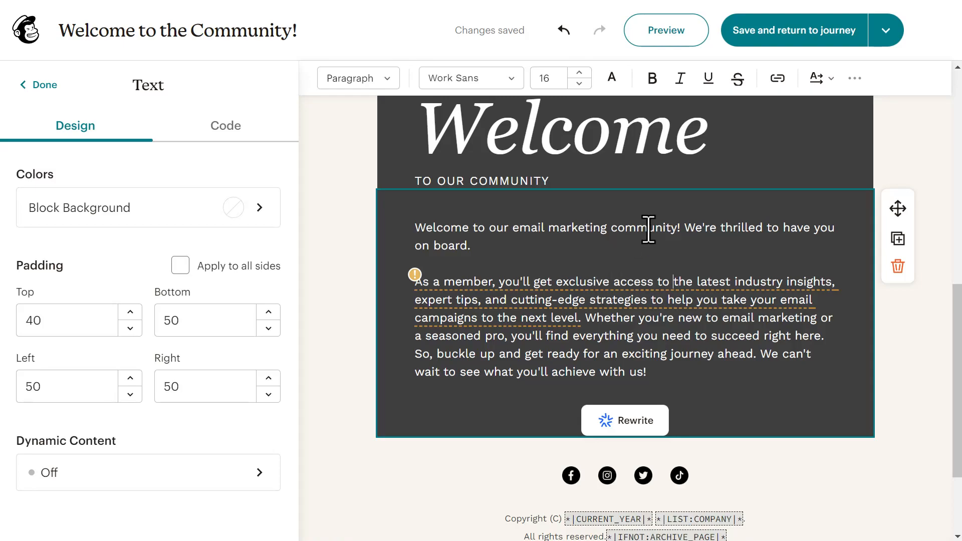
left_click(832, 36)
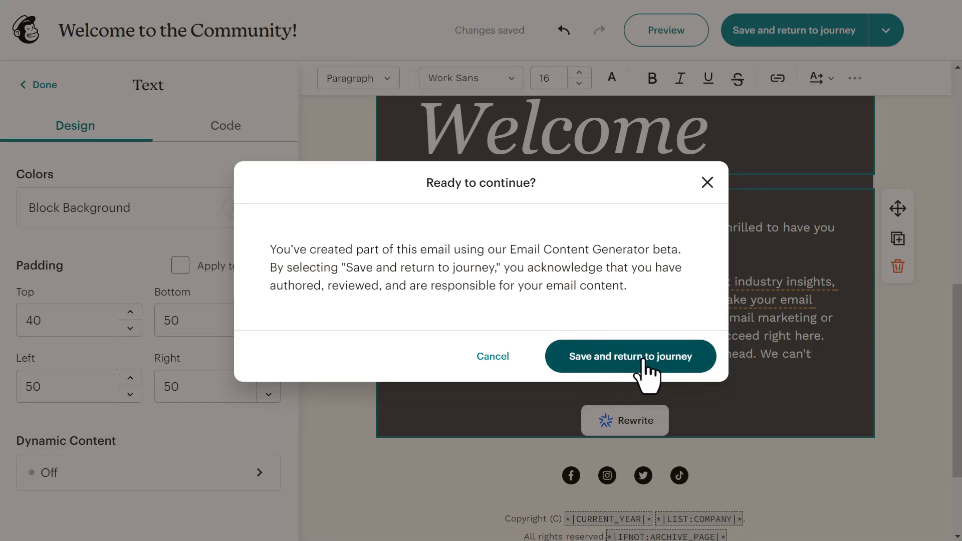
left_click(645, 365)
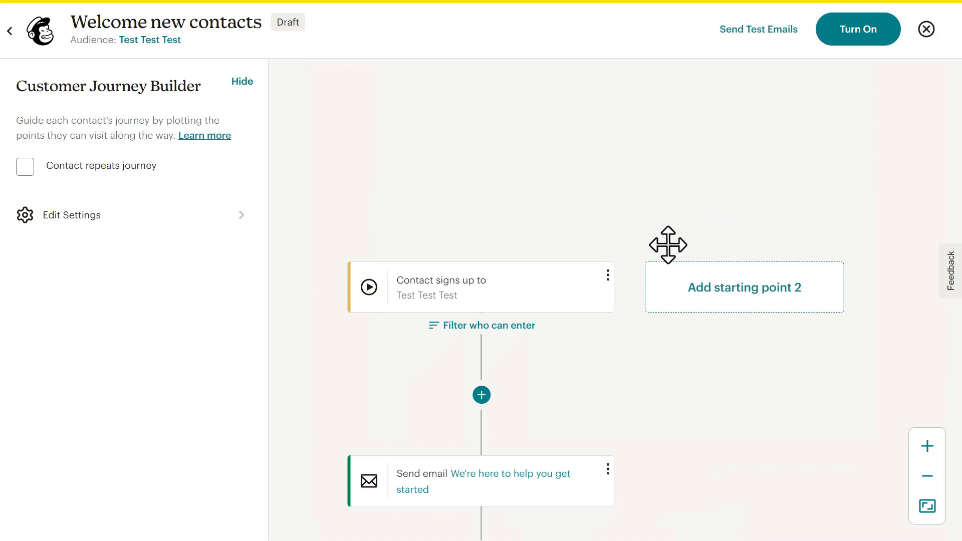
scroll(561, 273, "down", 5)
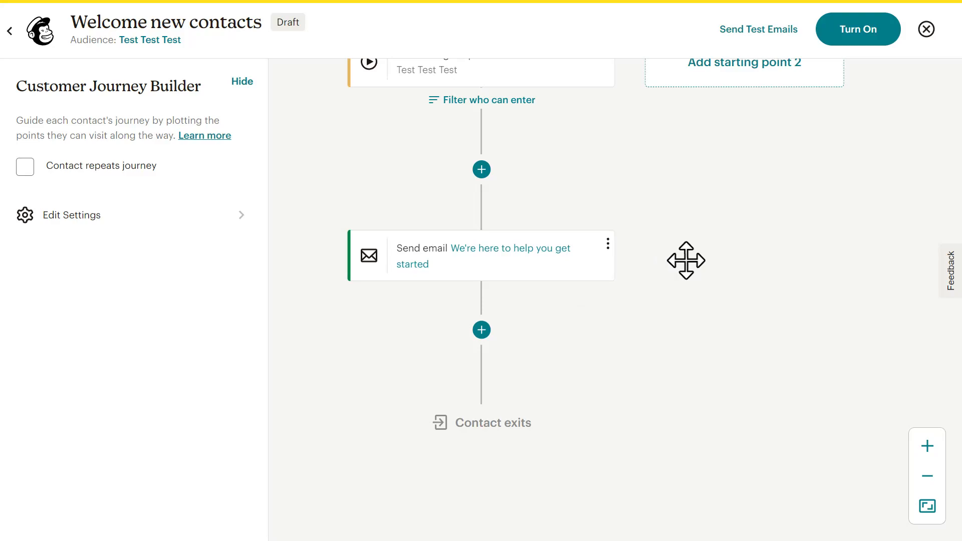
scroll(686, 260, "up", 5)
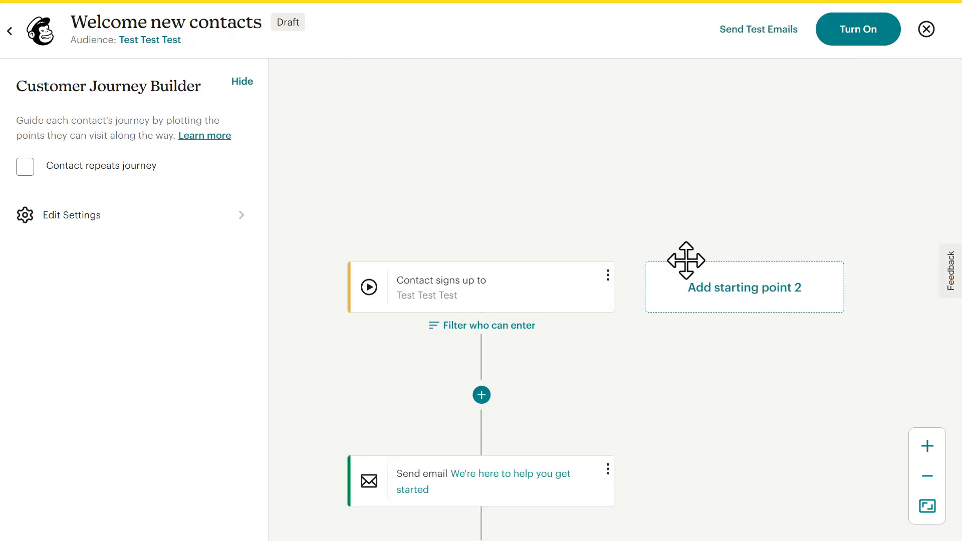